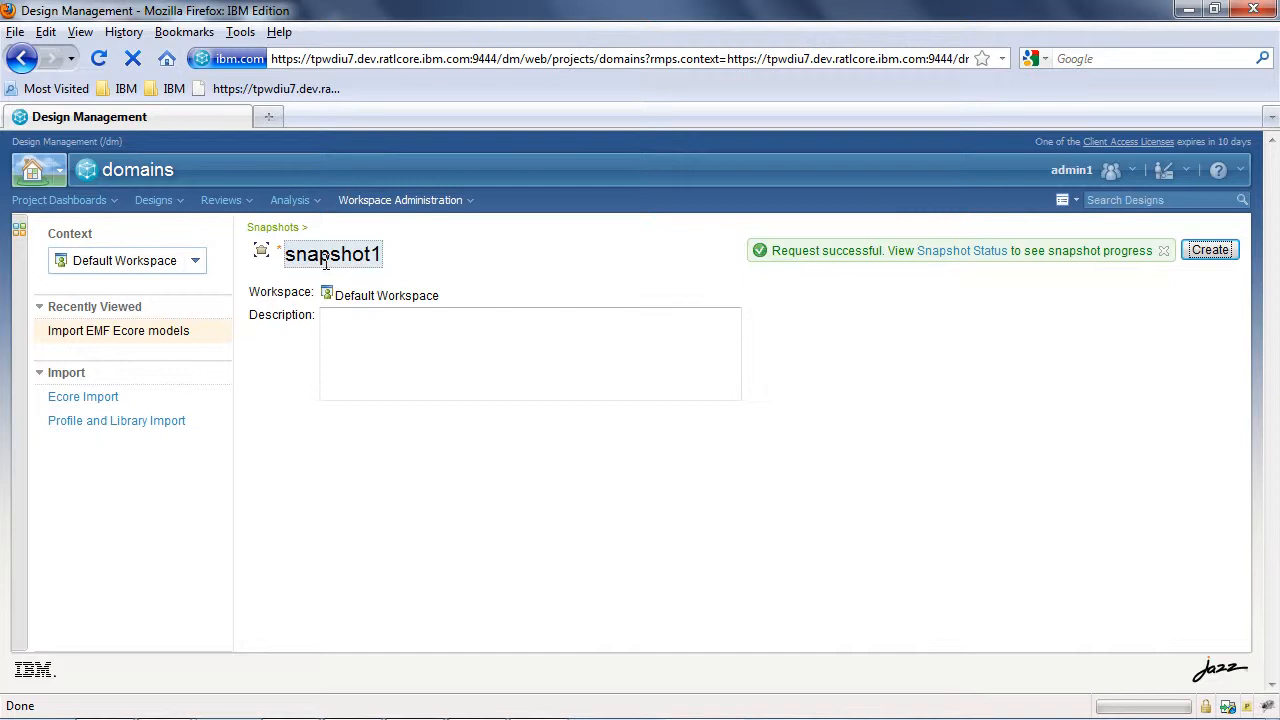
Create a new Design Management project area from the Jazz Team Server administration and name it WayneProject.
left_click(62, 177)
left_click(135, 481)
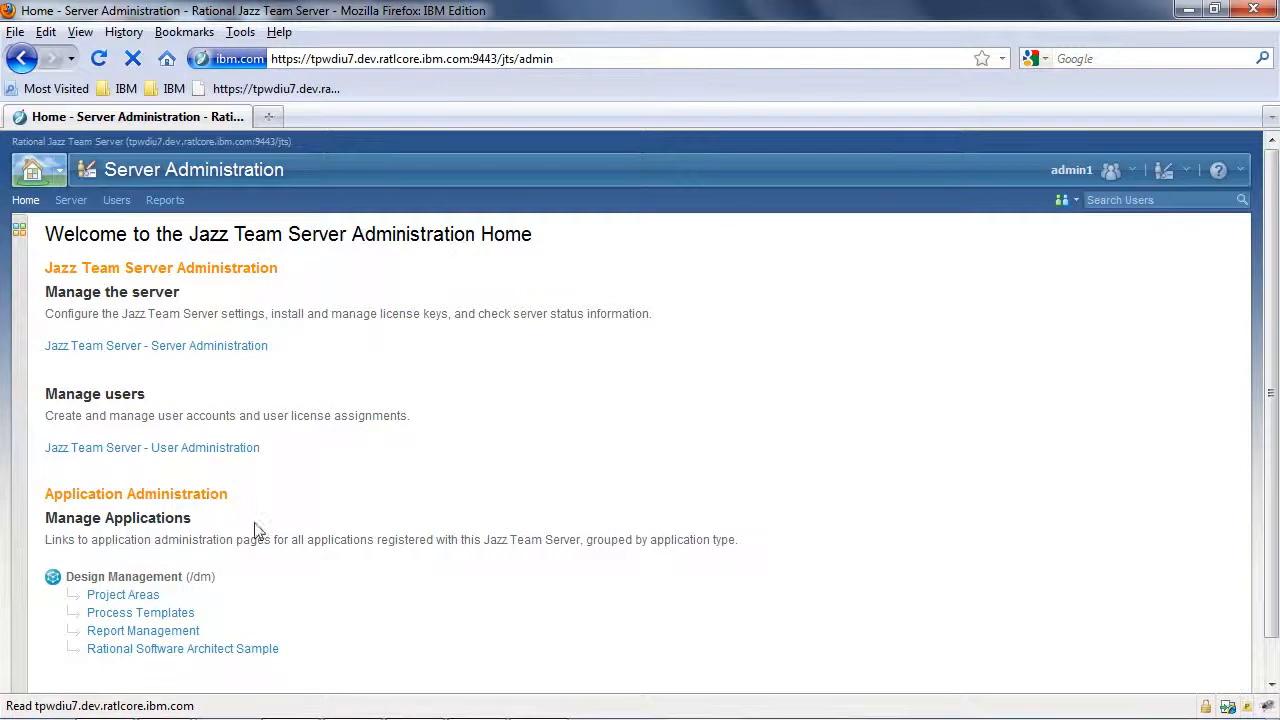
scroll(254, 523, "down", 1)
left_click(134, 558)
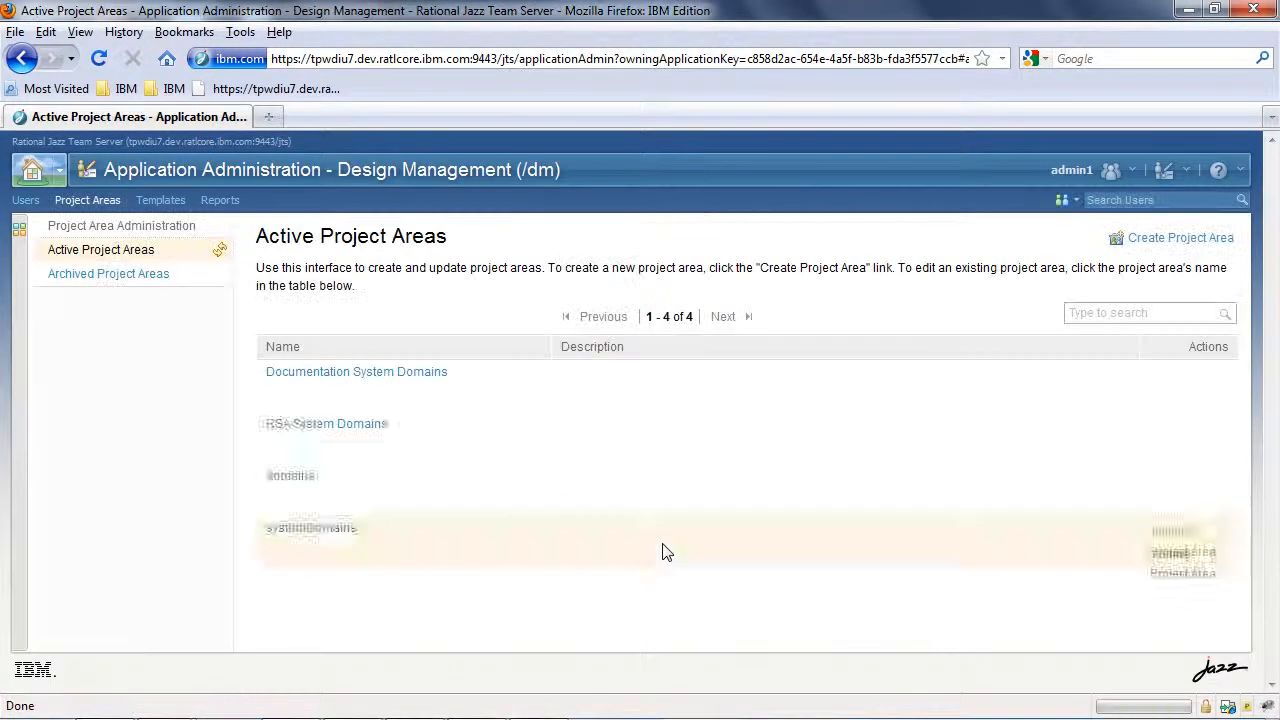
left_click(1158, 240)
type("WayneProject")
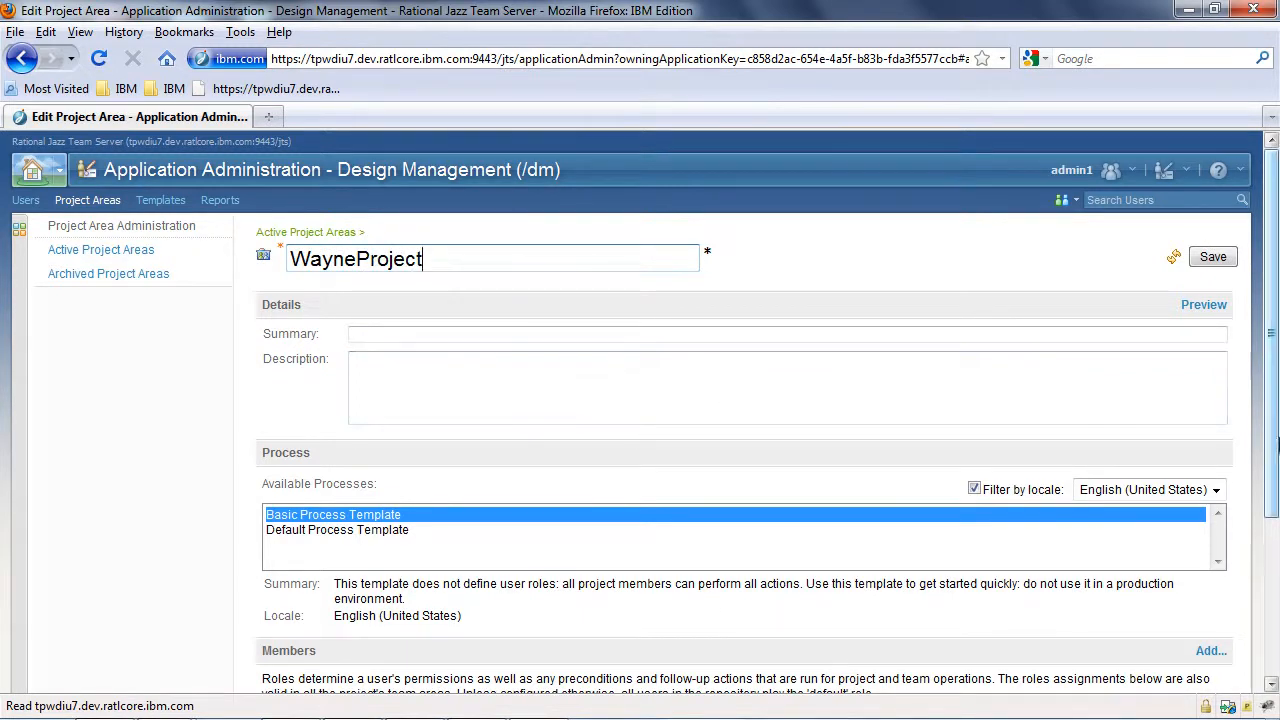
Add admin1 to the members of the project area.
scroll(1275, 453, "down", 2)
left_click(1186, 527)
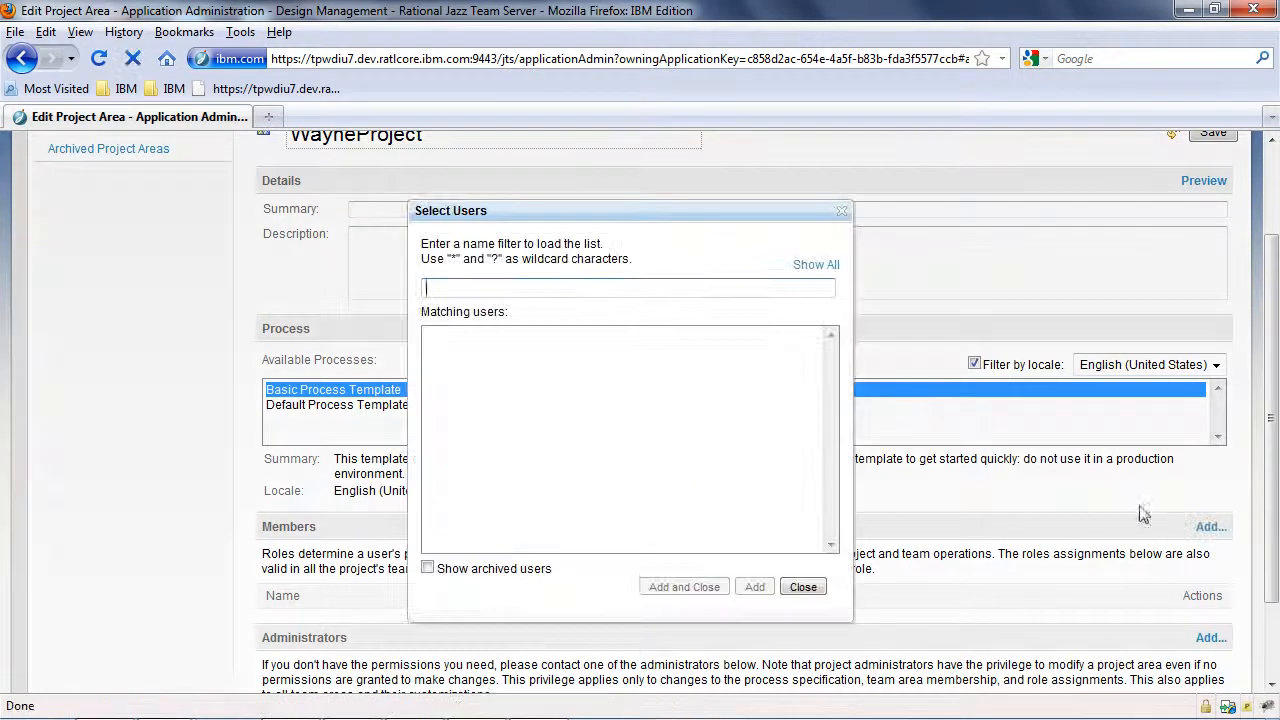
left_click(818, 265)
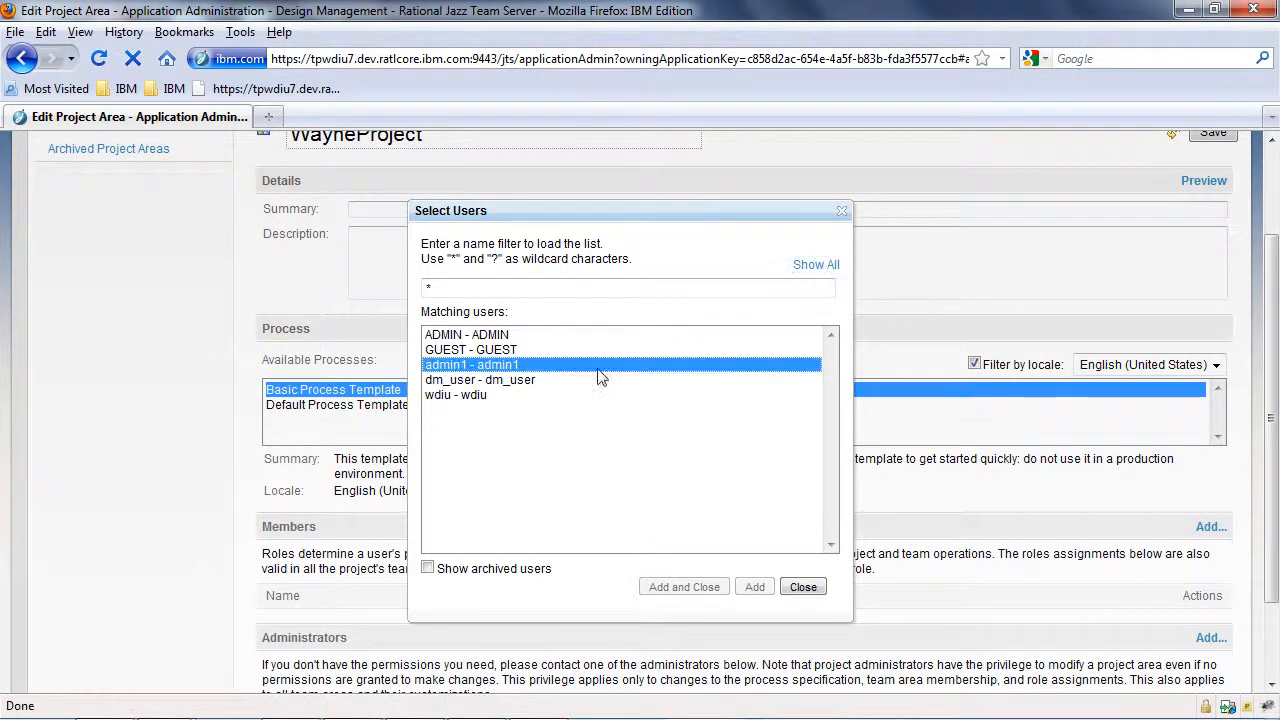
double_click(598, 366)
Add admin1 to the administrators of the project area and save the project area.
scroll(966, 480, "down", 2)
left_click(1205, 545)
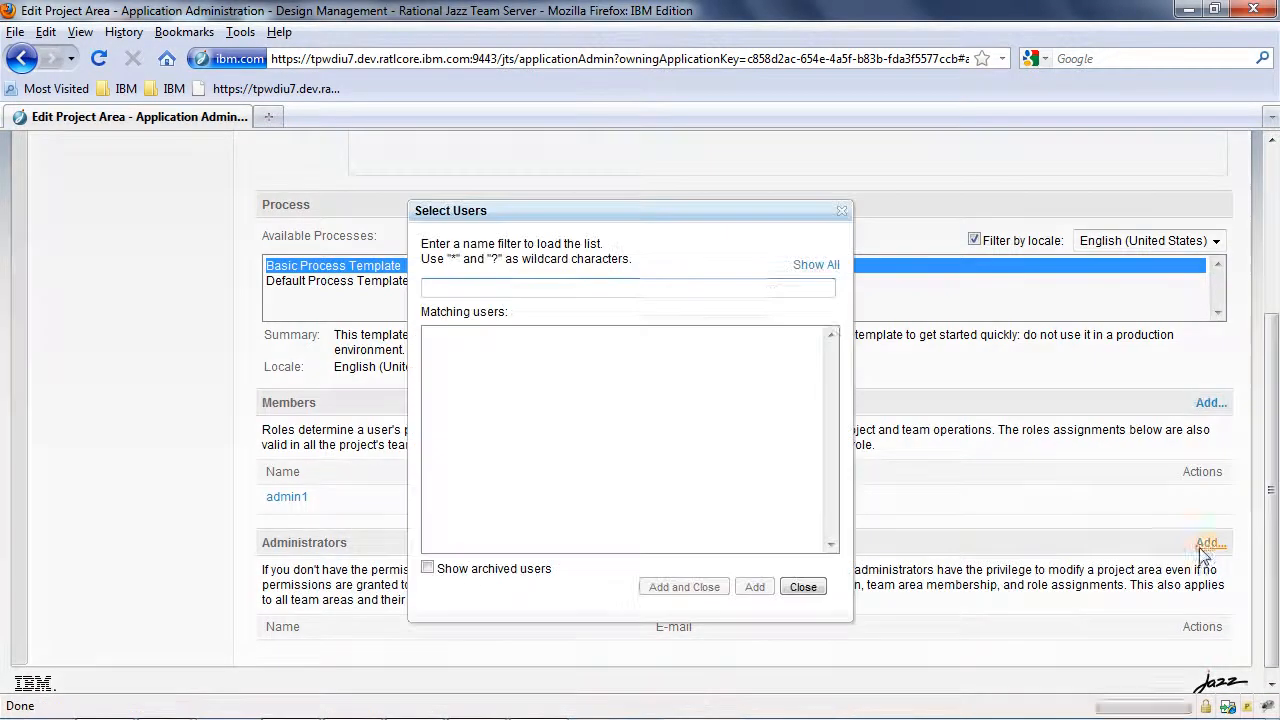
left_click(817, 265)
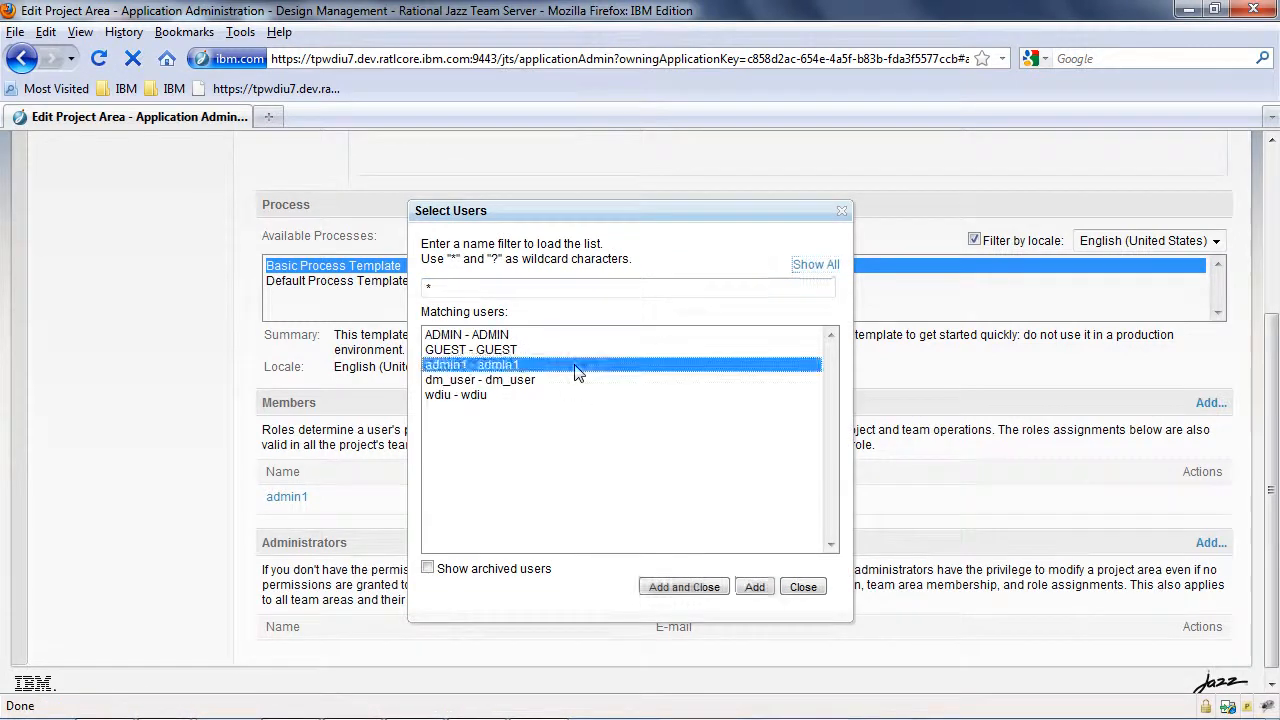
double_click(576, 366)
scroll(1271, 420, "up", 4)
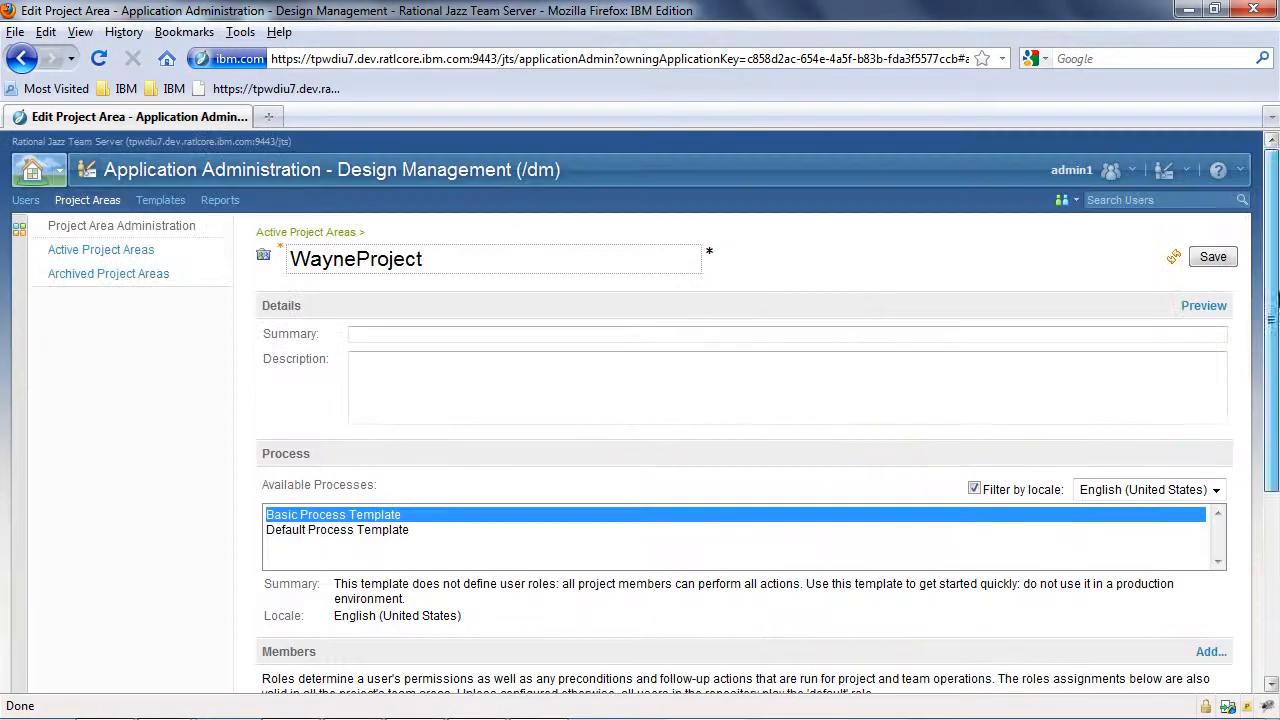
left_click(1213, 258)
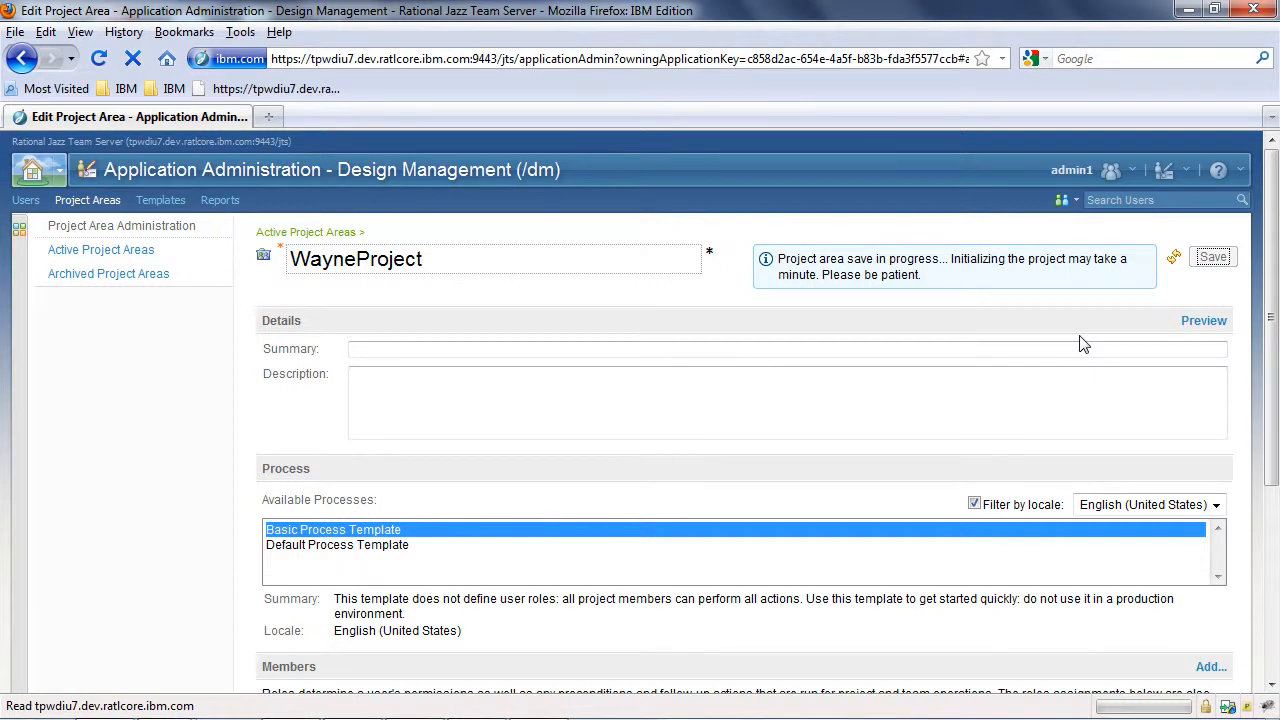
Open the WayneProject dashboard in a separate browser tab and switch to it.
left_click(60, 175)
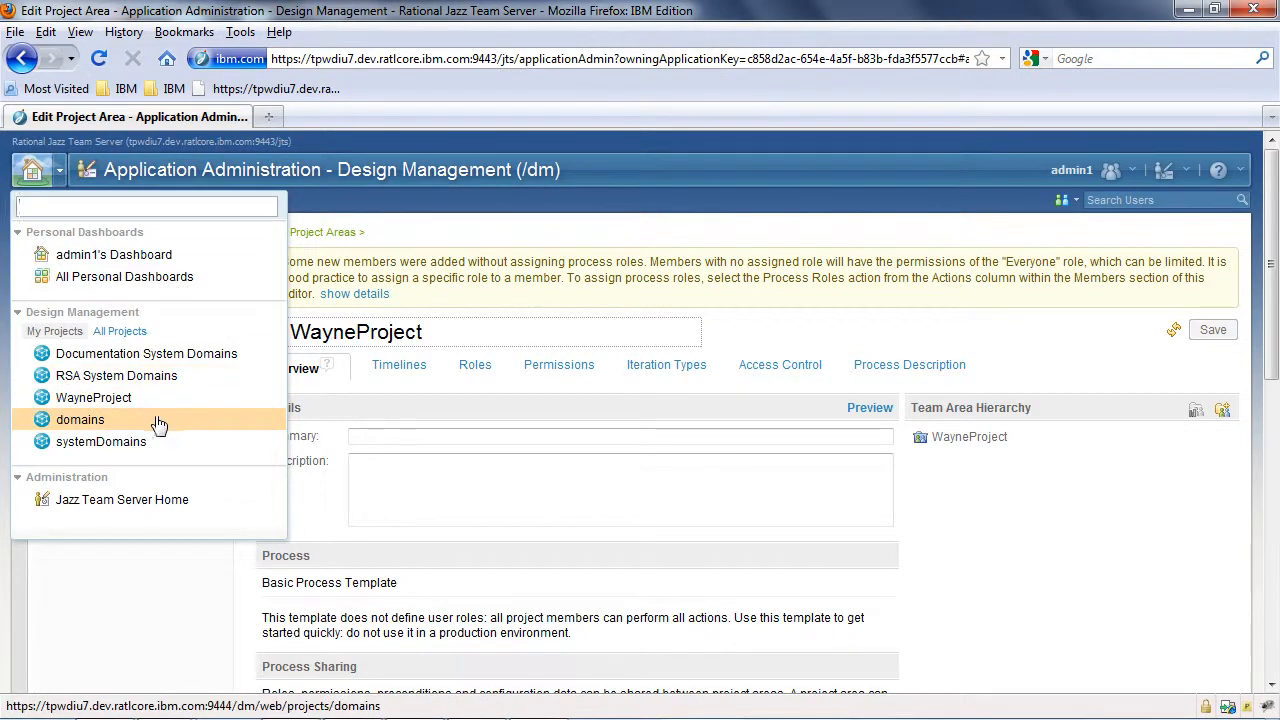
middle_click(98, 400)
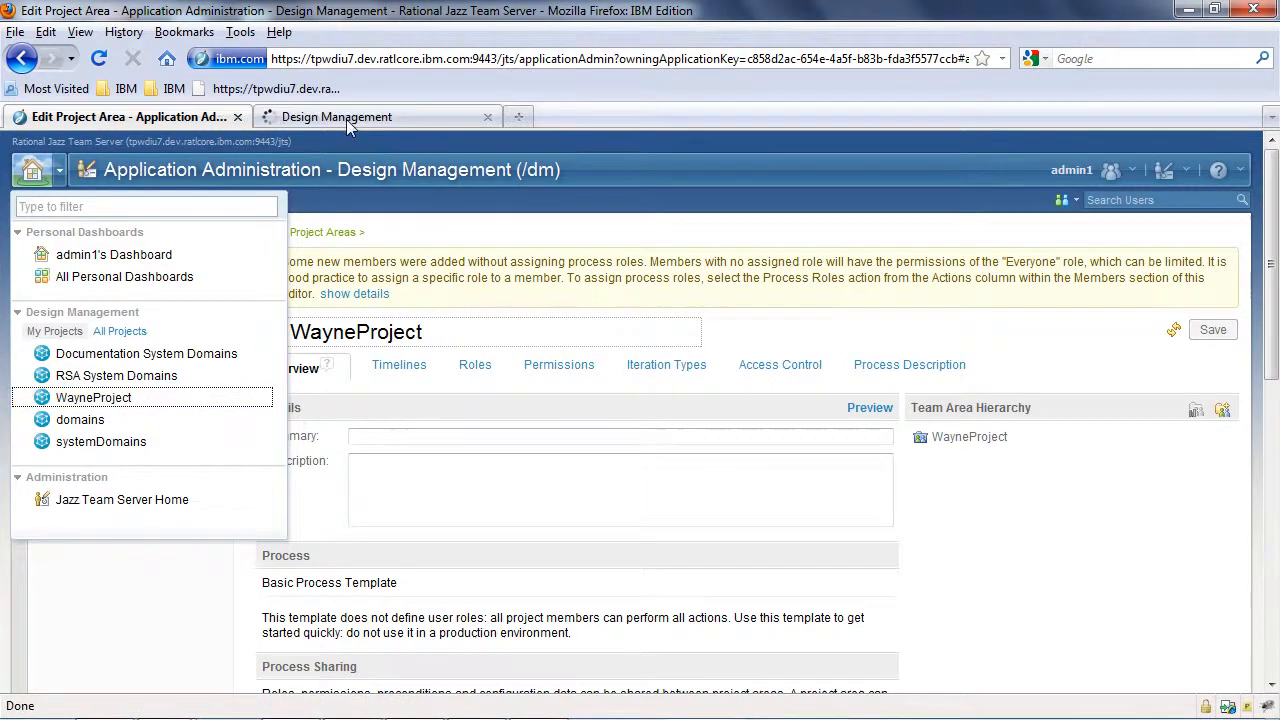
left_click(347, 119)
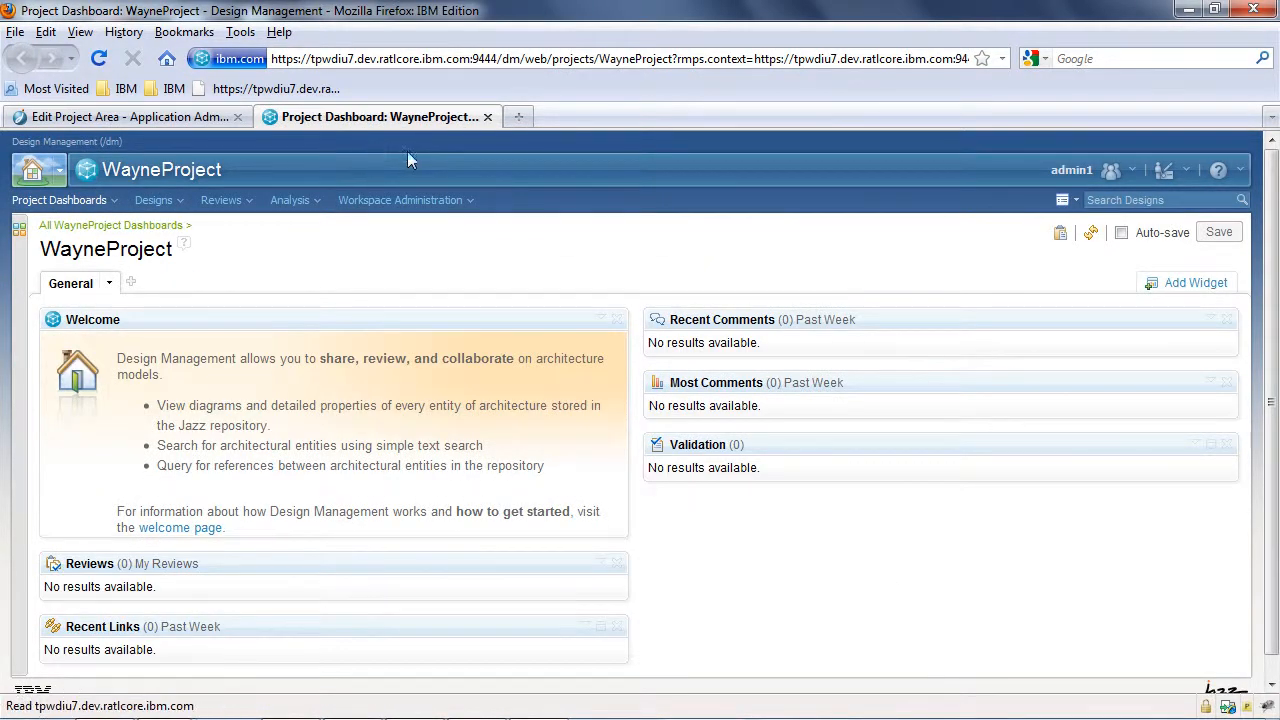
Set the project's domain settings to "Actively managed with Design Manager", save, and accept the irreversible change.
left_click(1163, 170)
left_click(1060, 200)
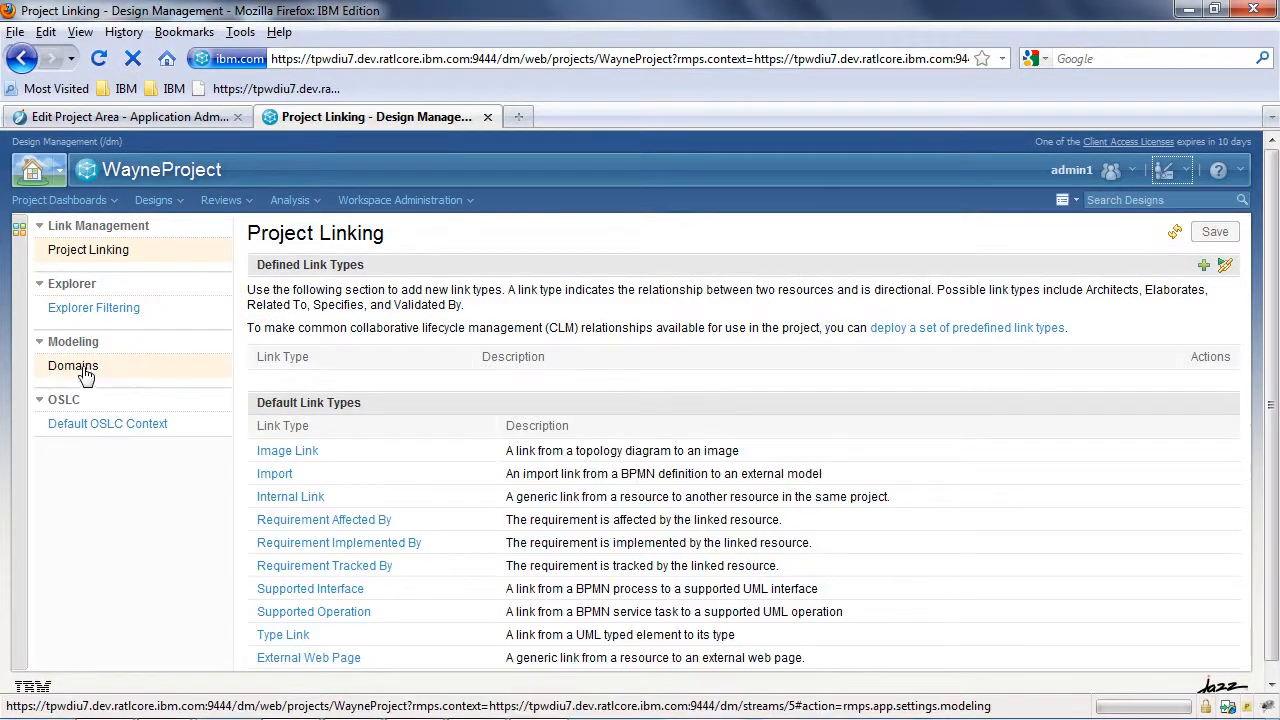
left_click(95, 370)
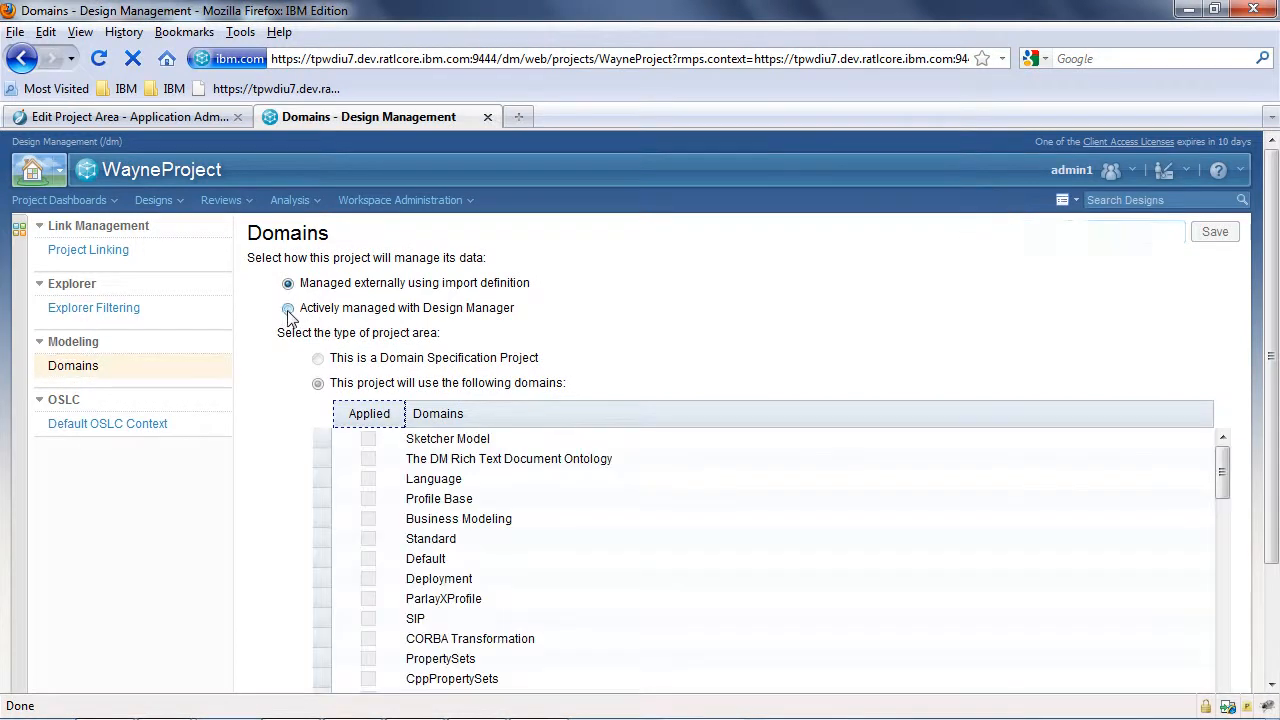
left_click(288, 310)
left_click(1210, 232)
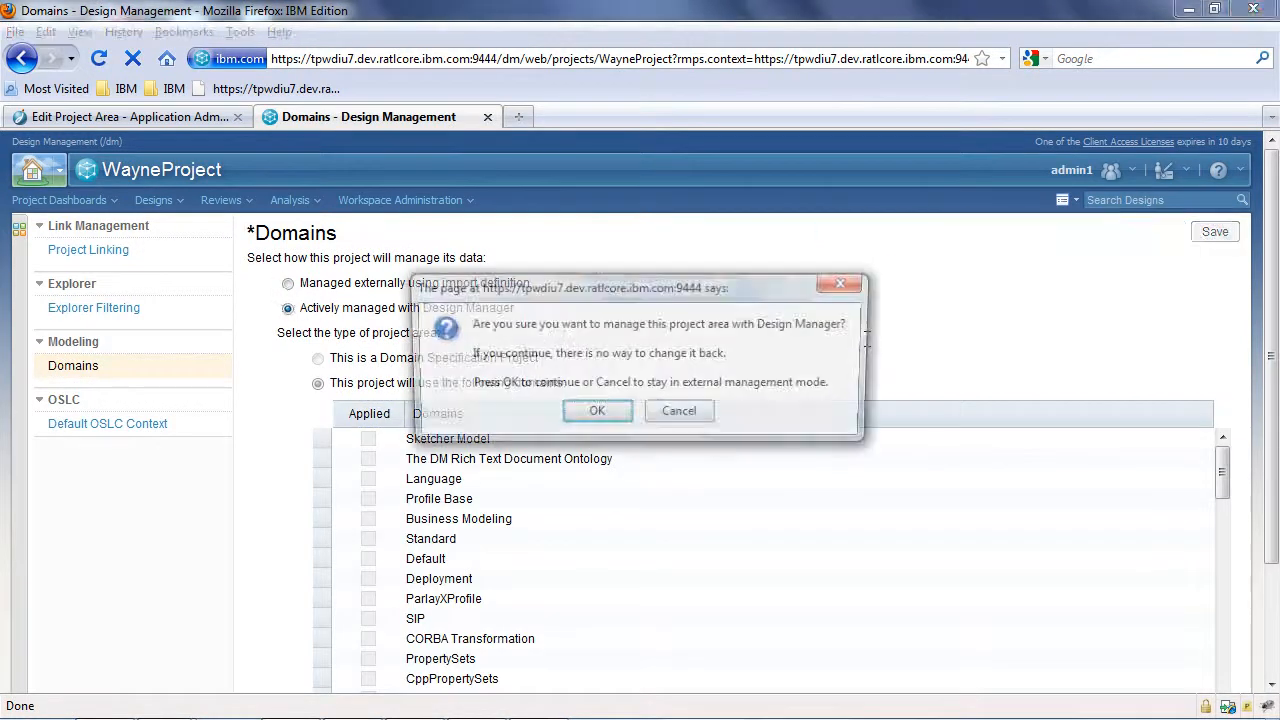
left_click(592, 412)
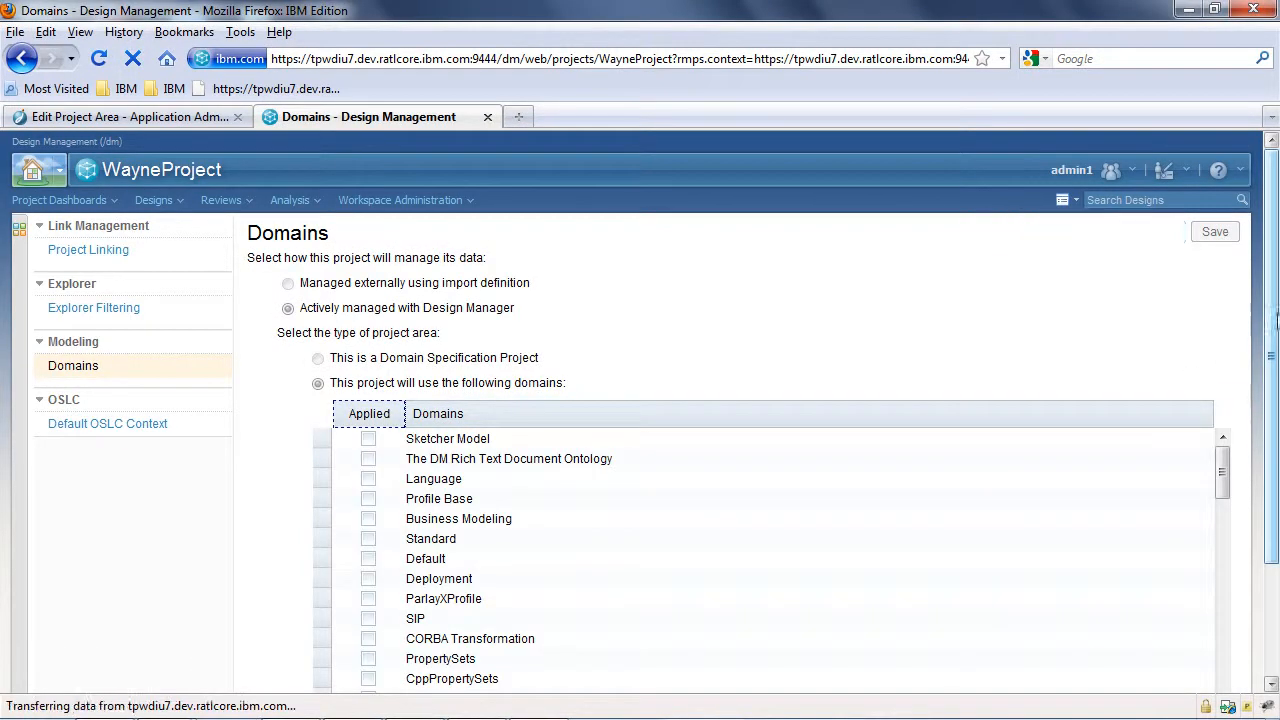
Apply the Reservation System domain to the project and save the domain settings.
scroll(1250, 385, "down", 3)
left_click_drag(1226, 340, 1240, 611)
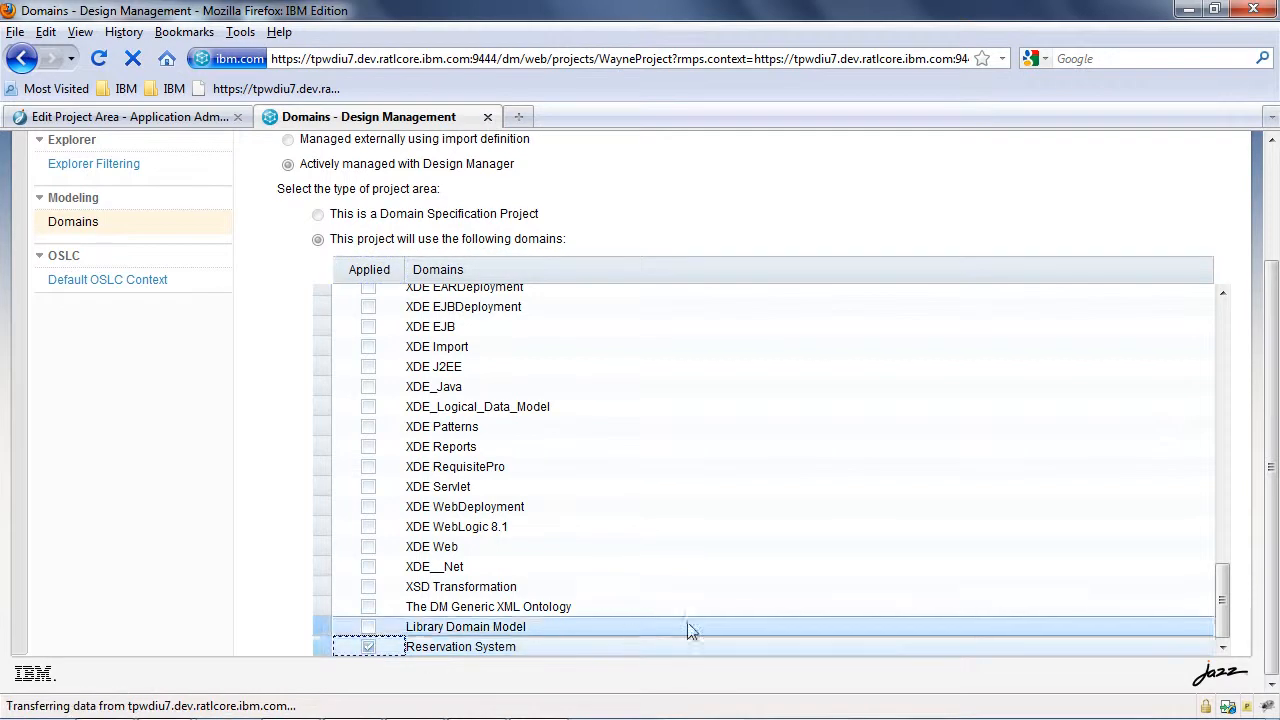
scroll(1222, 301, "up", 3)
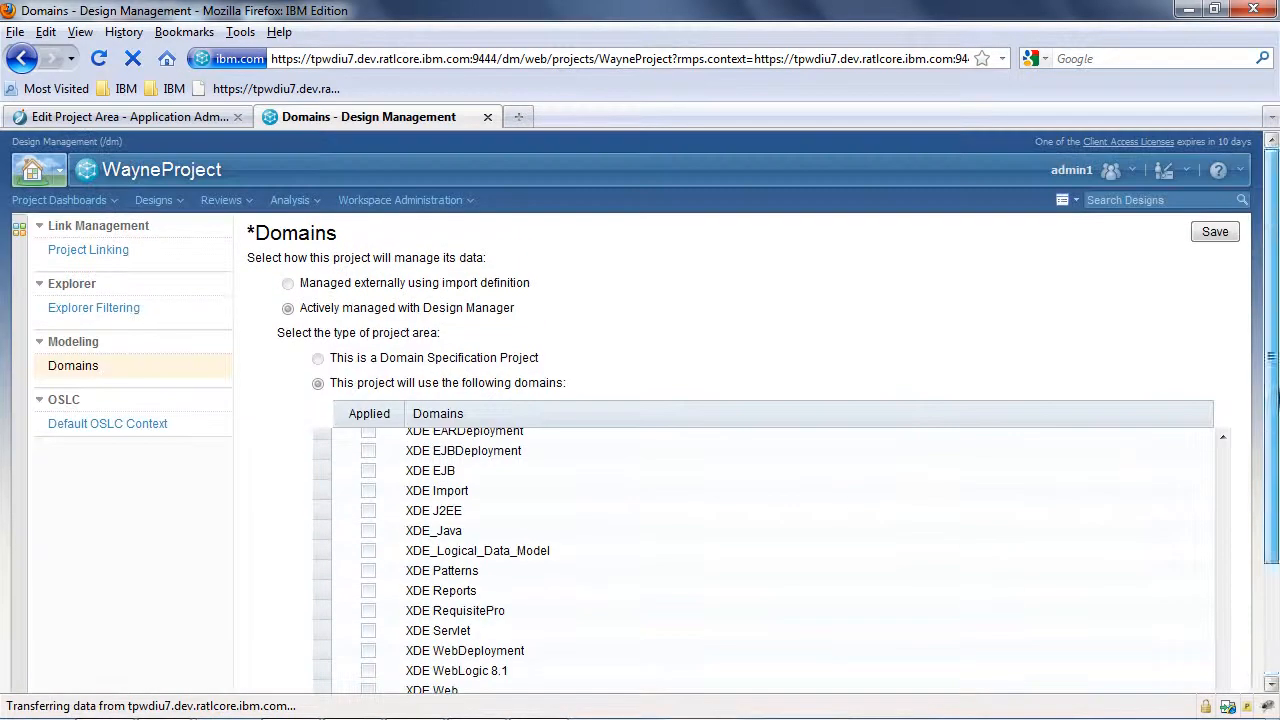
left_click(1215, 232)
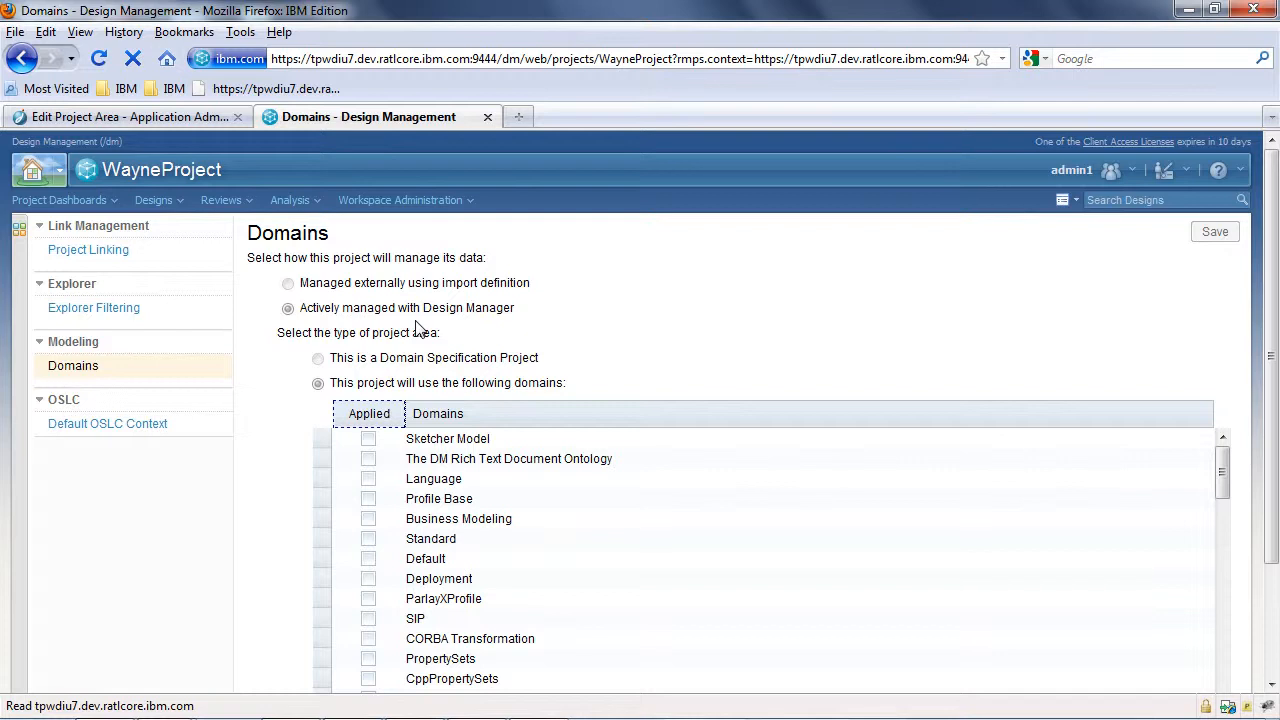
Create a new User design resource with the identifier "user" and enter its contact number.
left_click(167, 208)
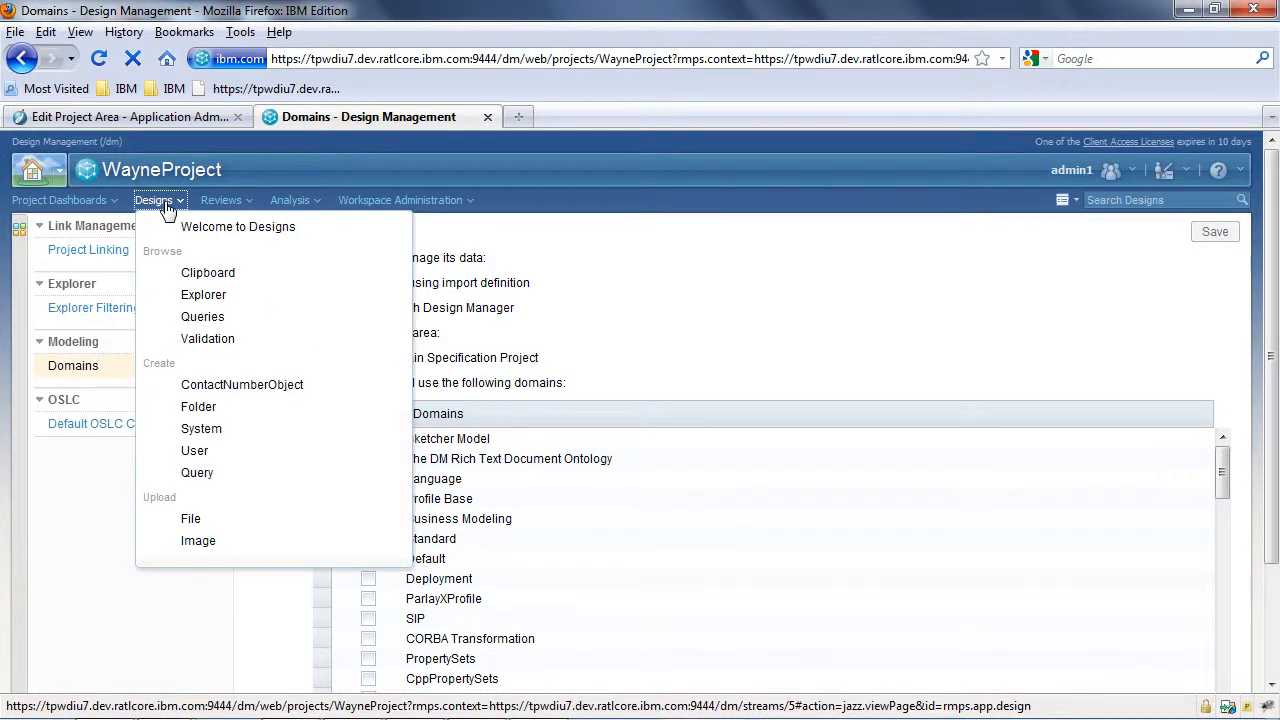
left_click(241, 457)
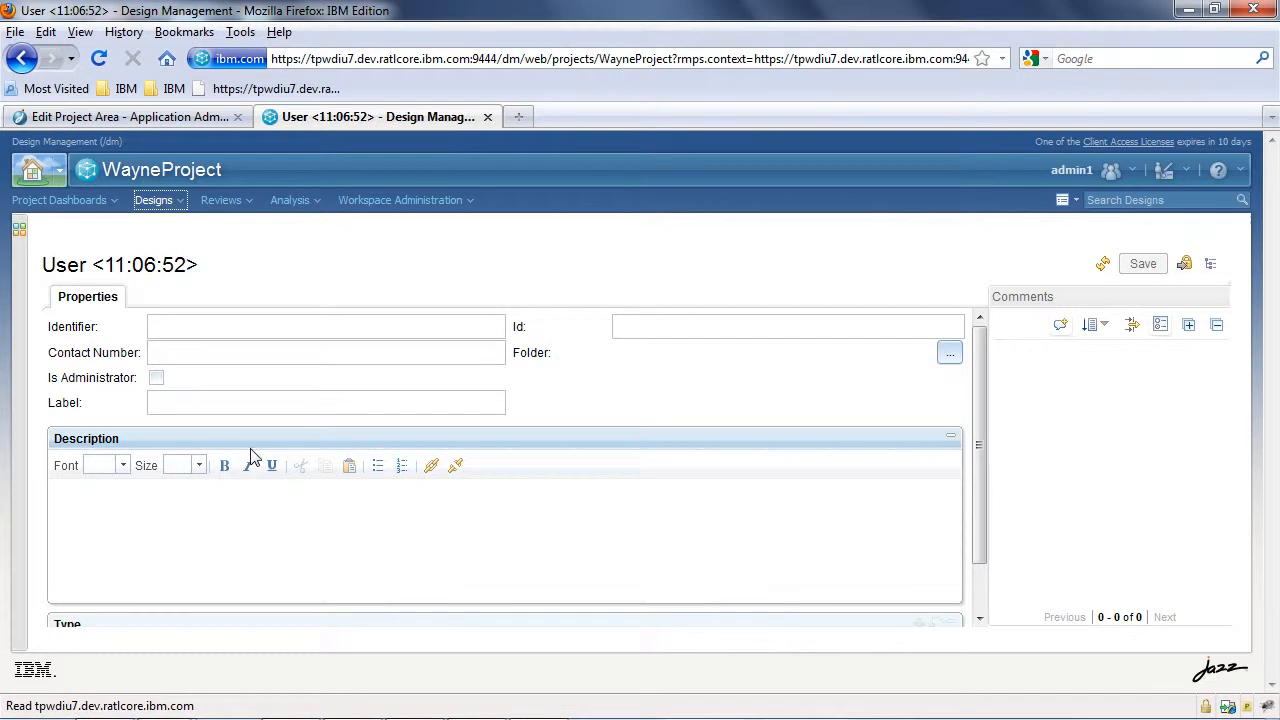
left_click(319, 329)
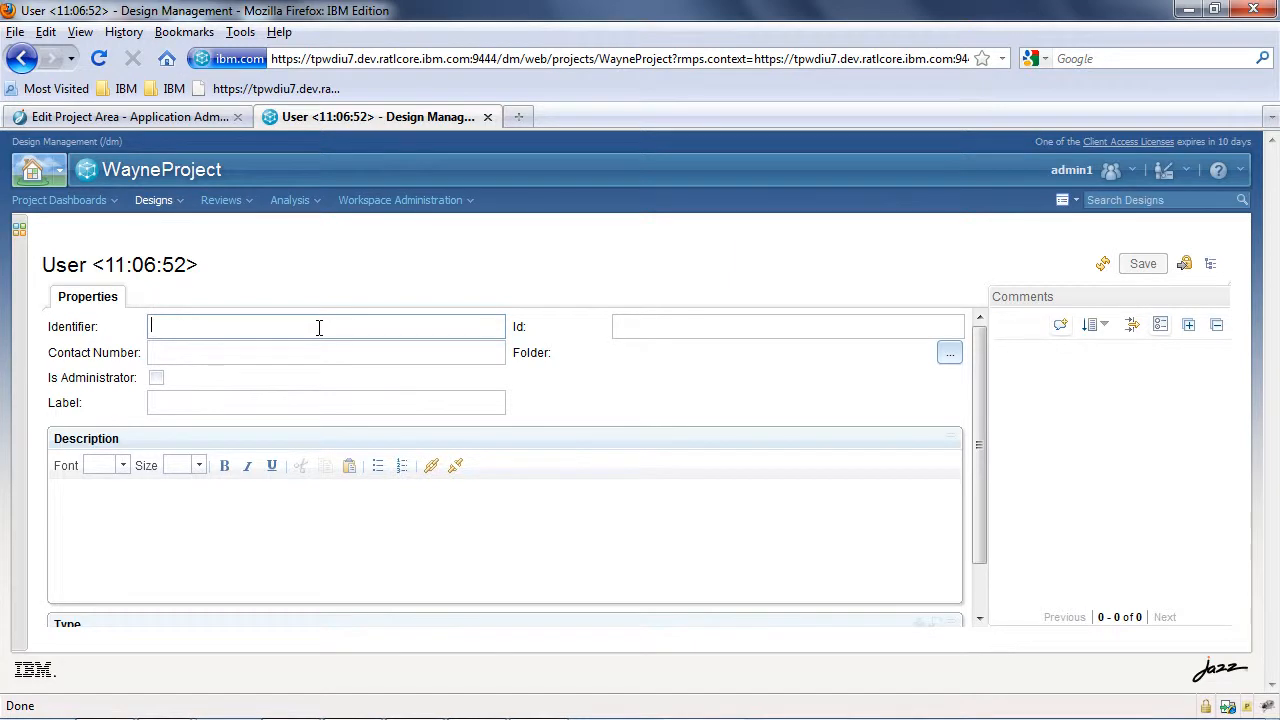
type("user")
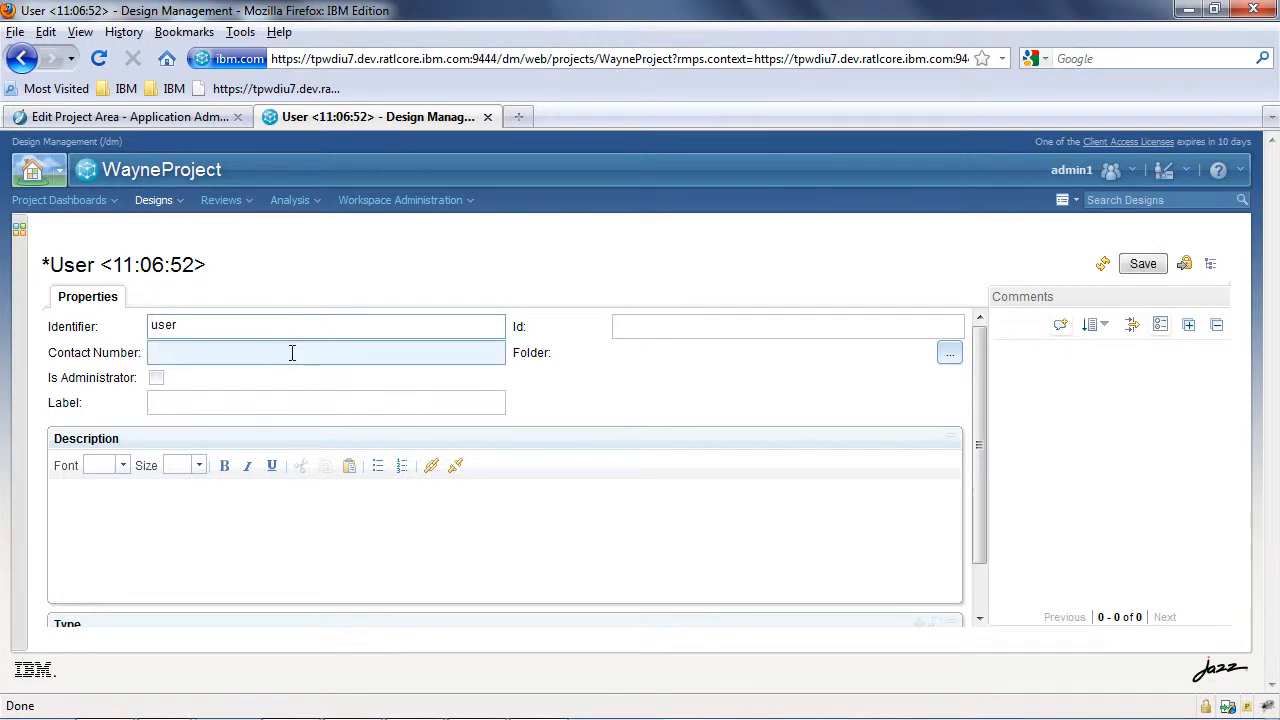
left_click(292, 352)
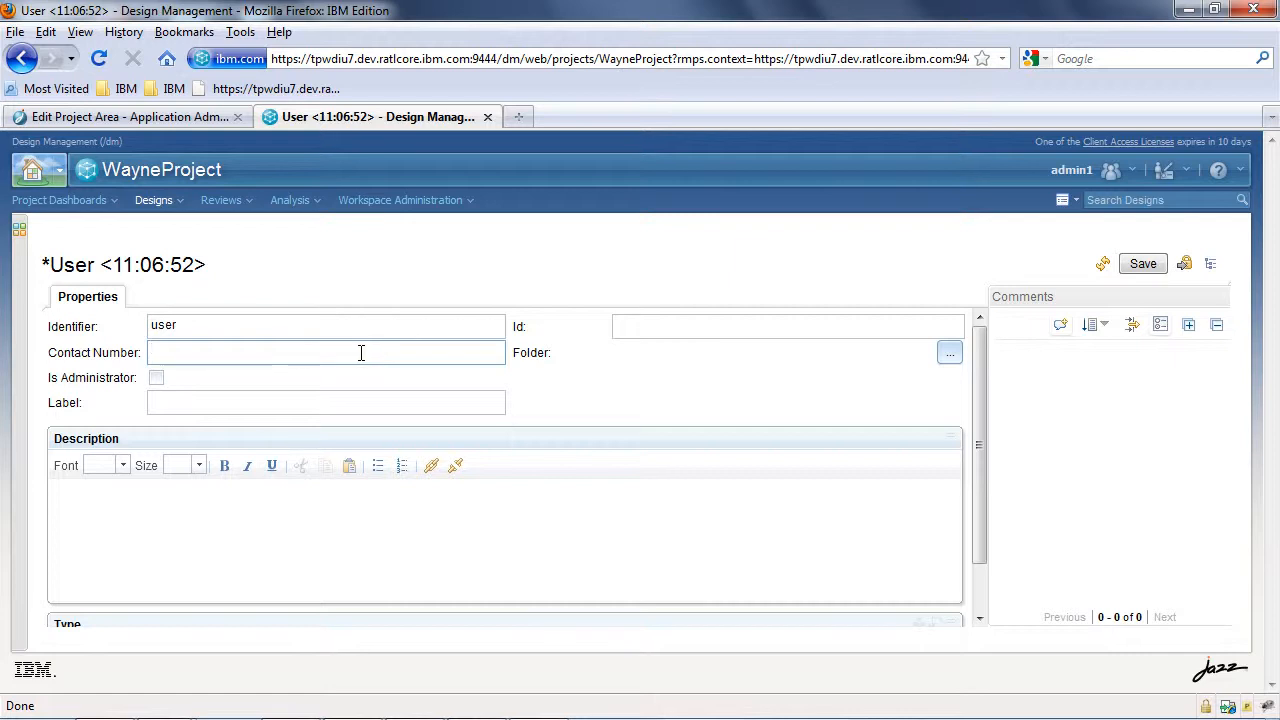
type("123-456-7890")
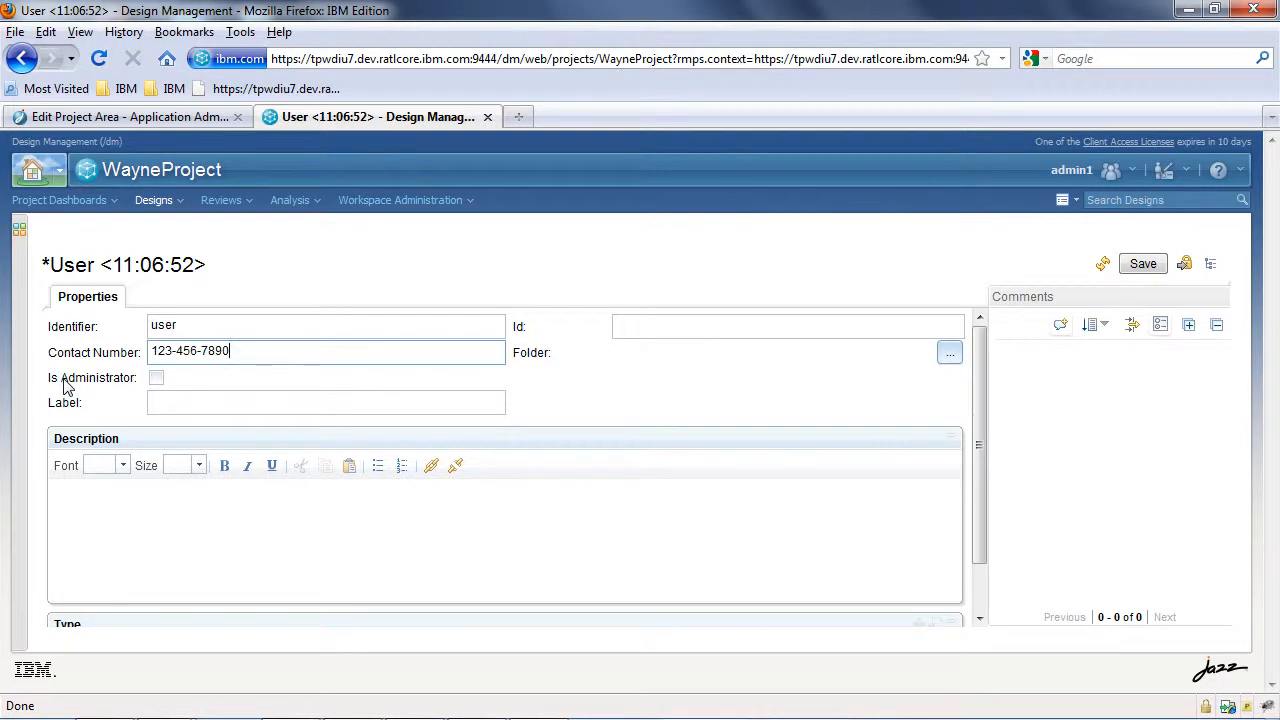
Label the new User resource "user", enter its Id, and save the resource.
double_click(223, 327)
left_click(207, 404)
type("user")
left_click(680, 325)
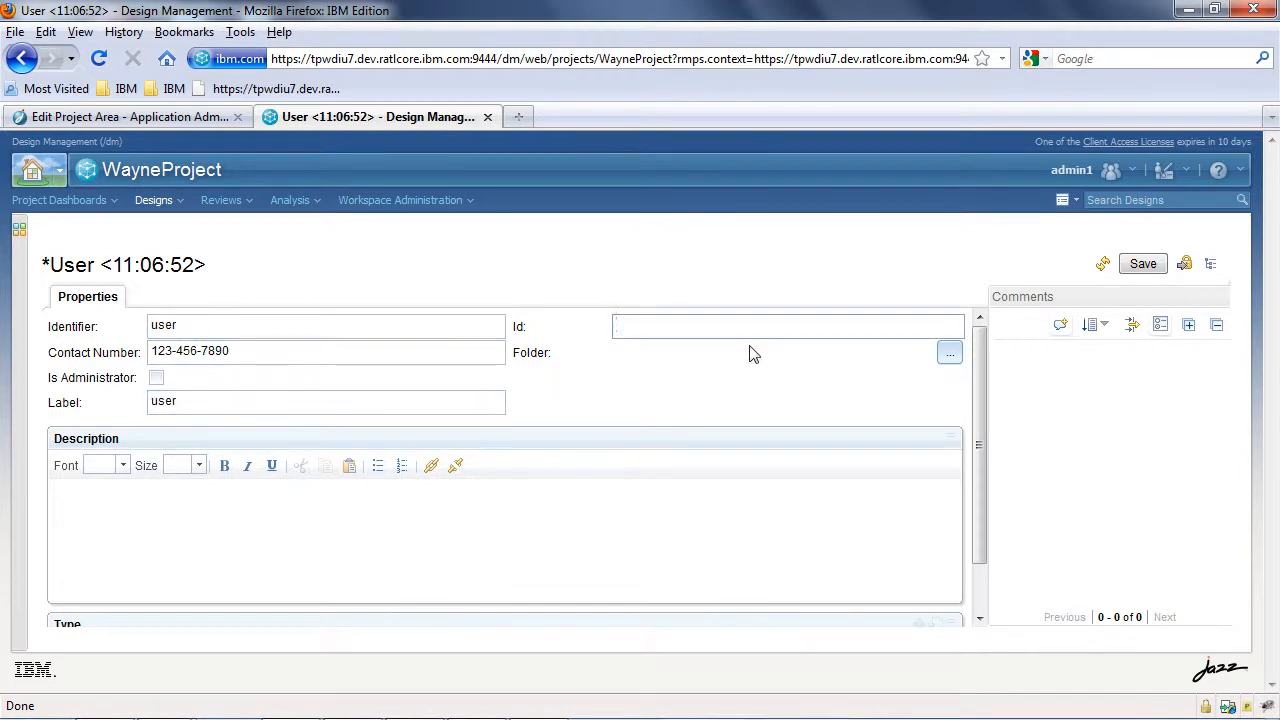
type("123")
left_click(1143, 268)
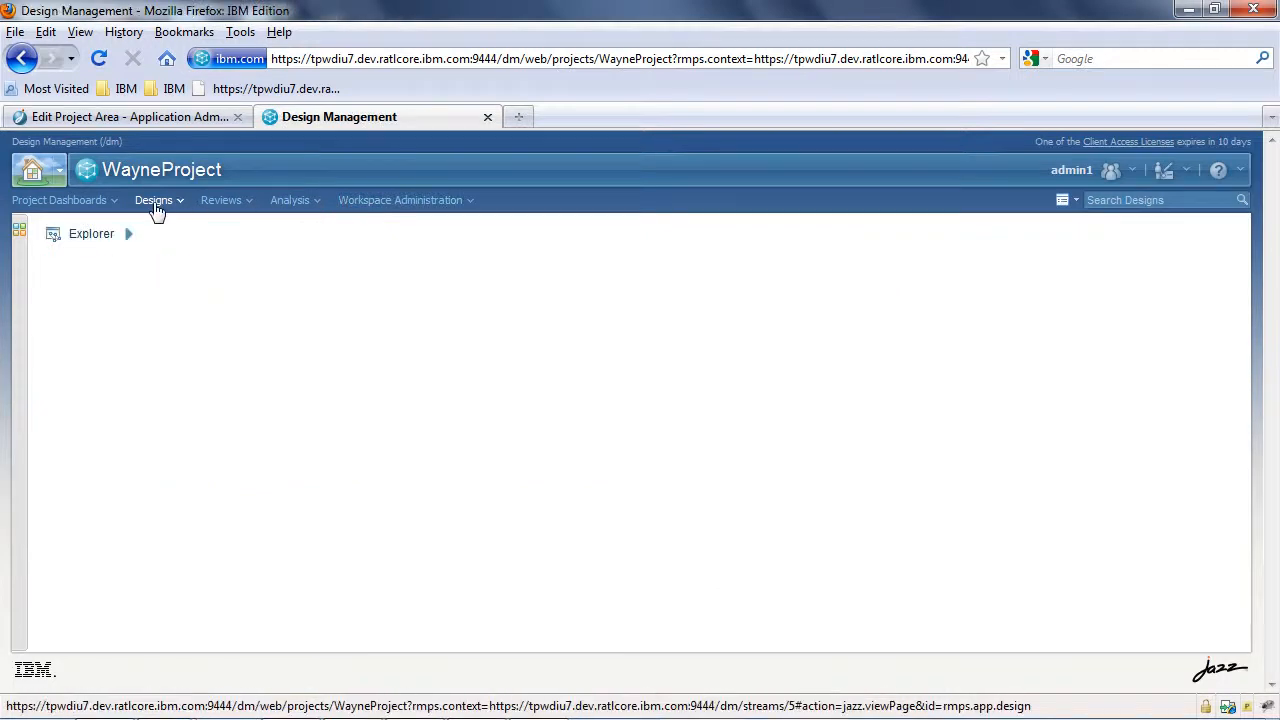
Create a second User resource with the identifier "admin" and enter its contact number.
left_click(156, 207)
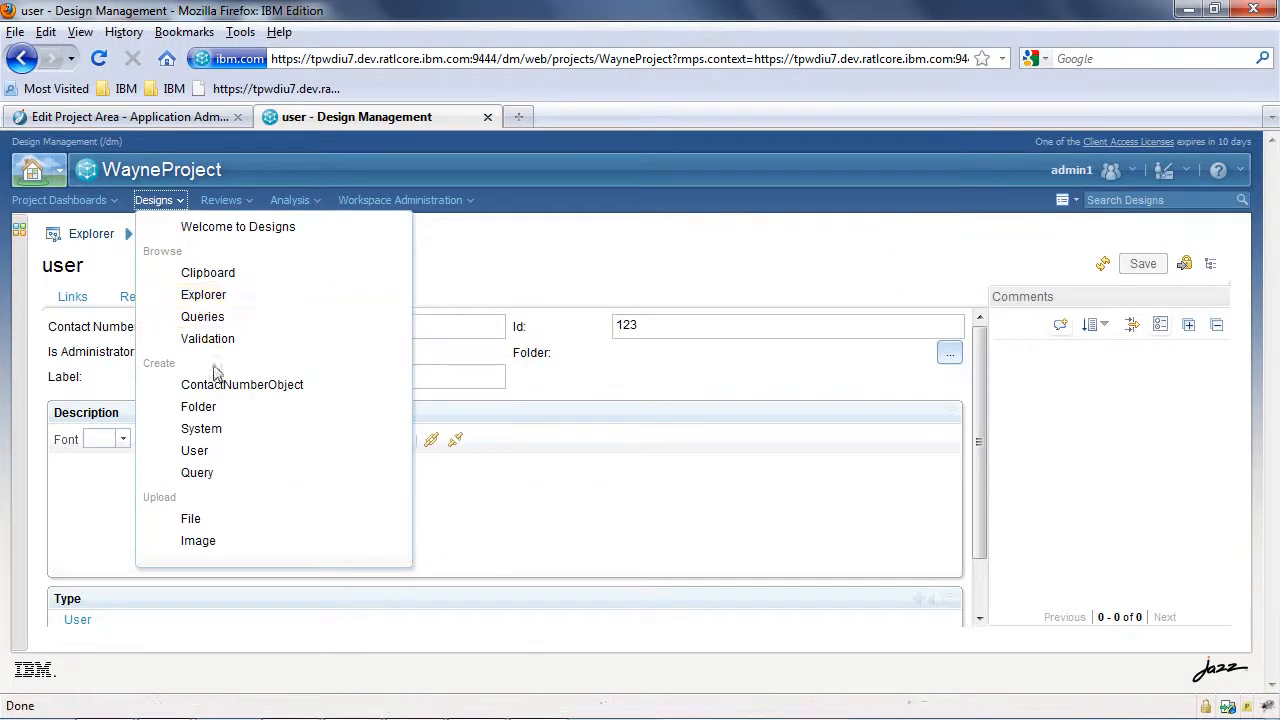
left_click(228, 459)
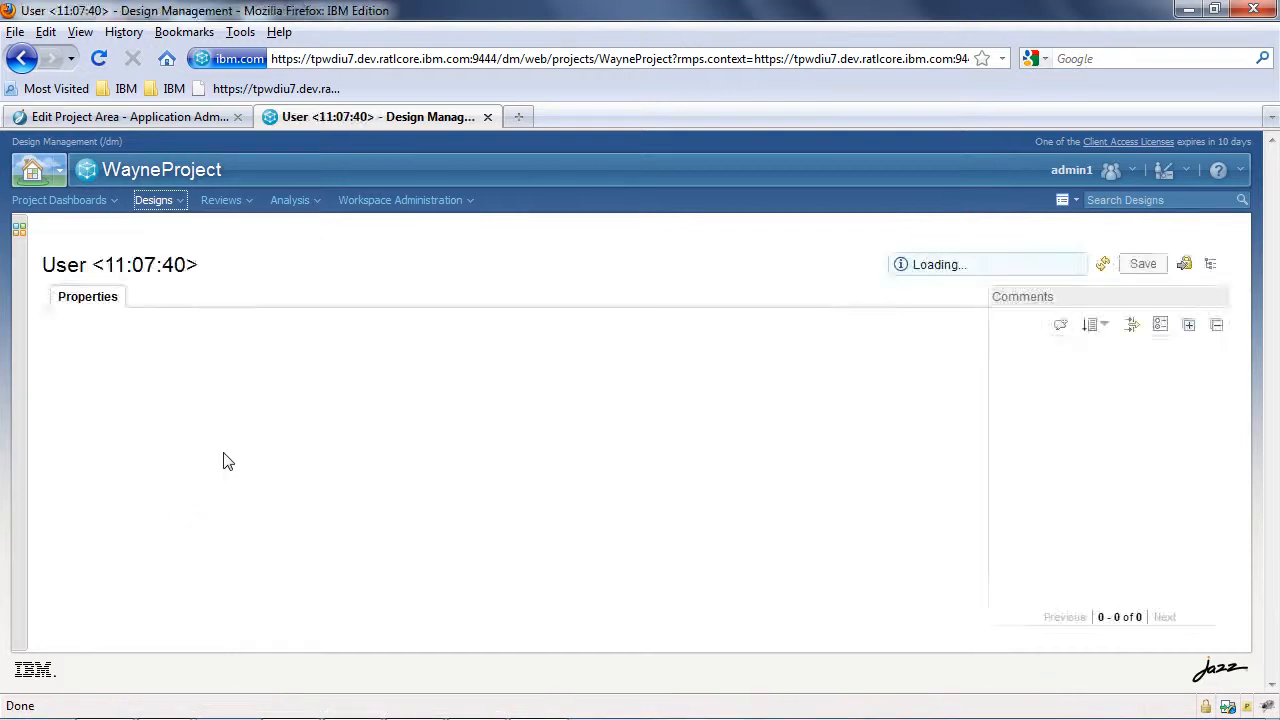
left_click(321, 320)
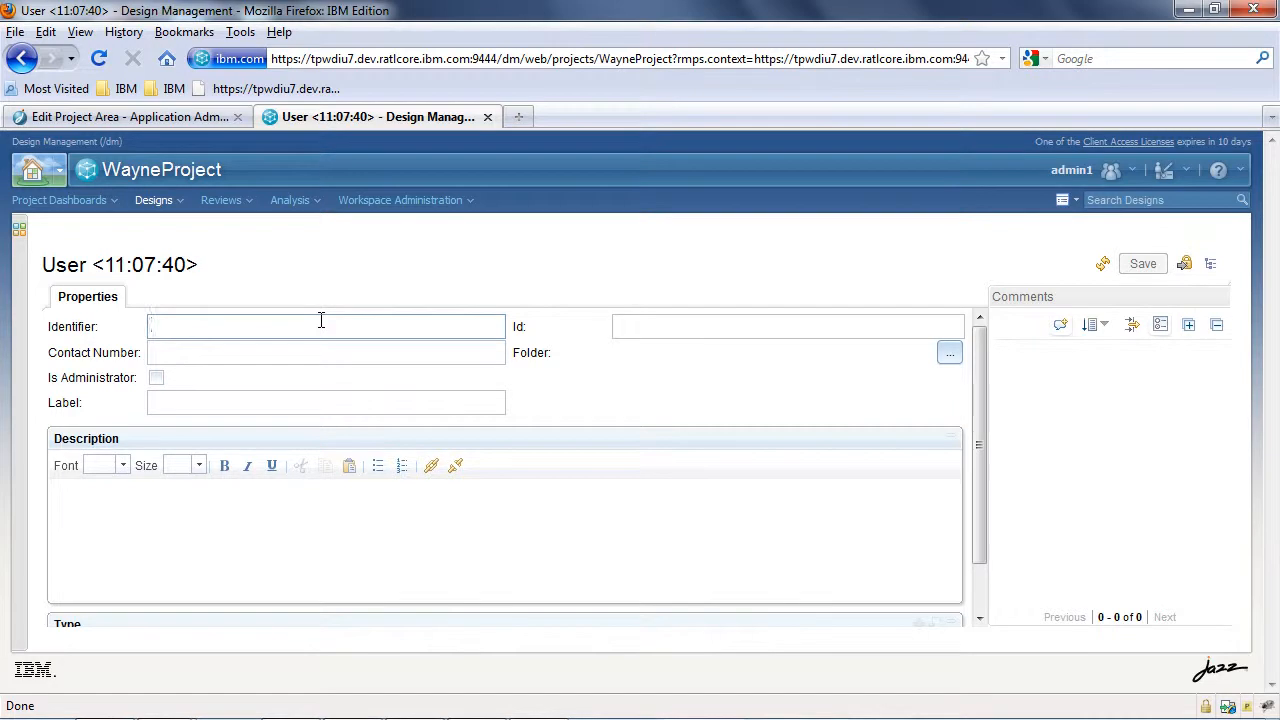
type("admin")
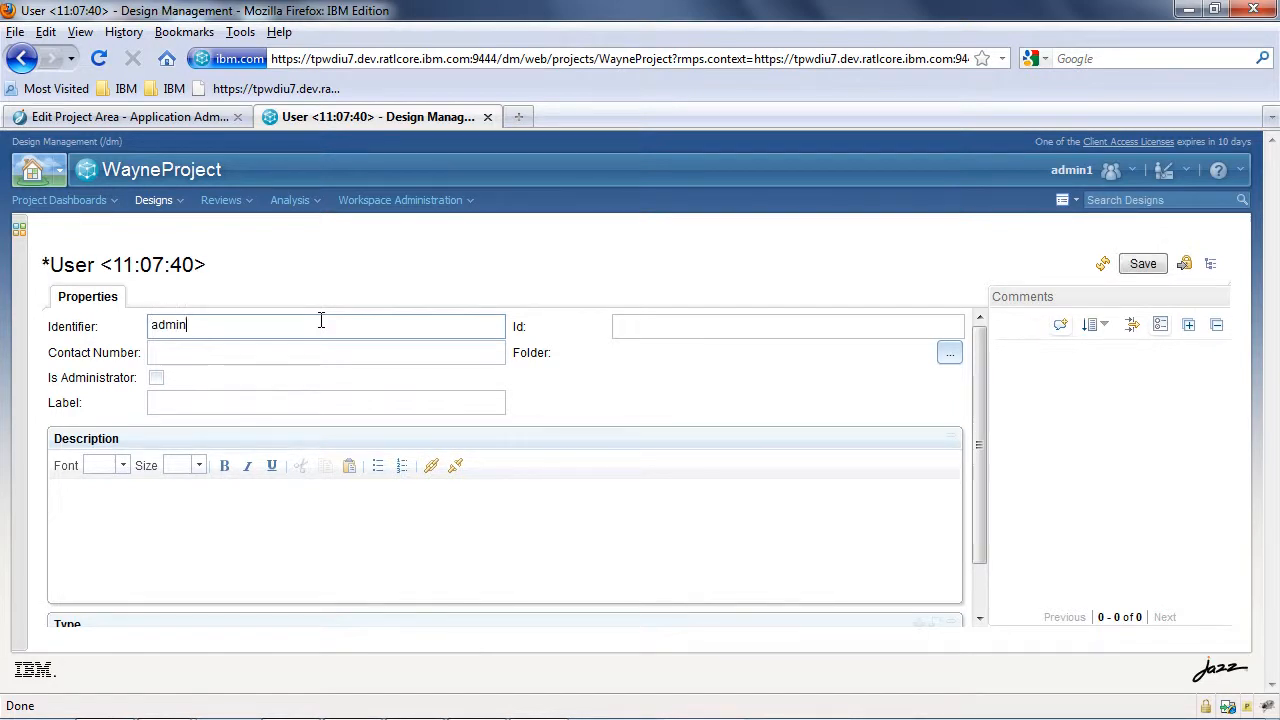
left_click(291, 344)
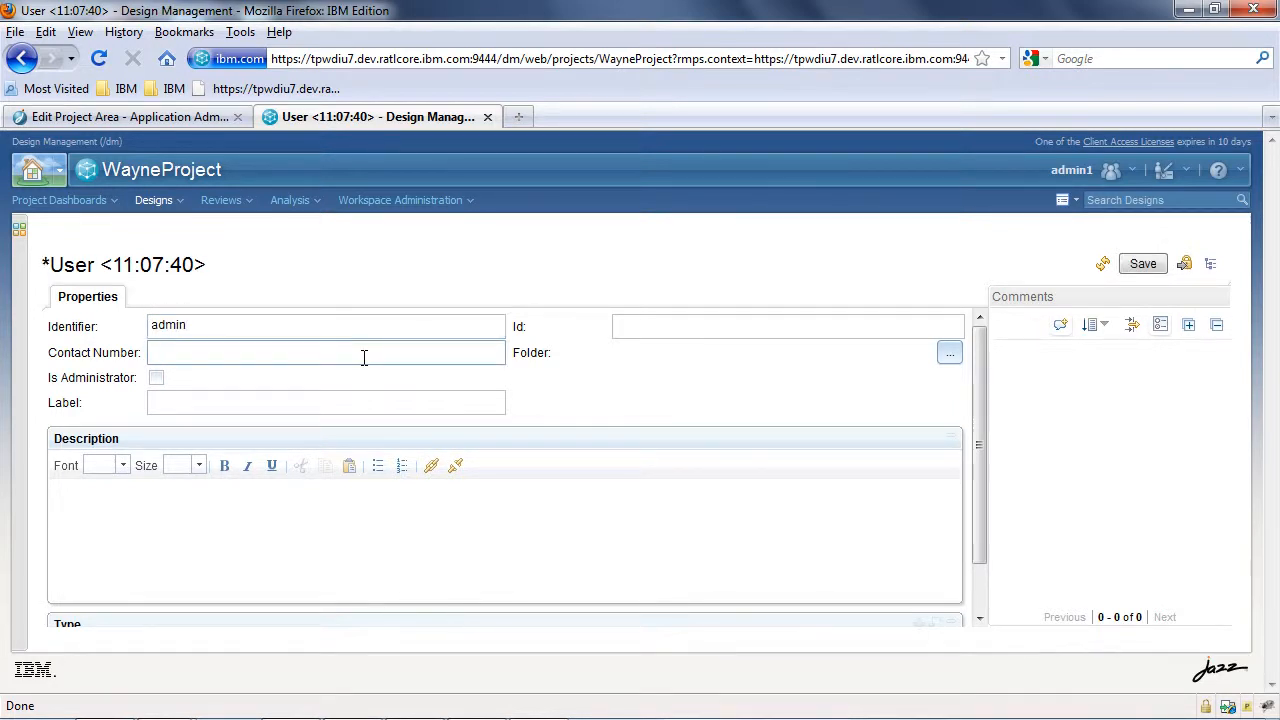
type("000-000-000")
Copy the identifier "admin" into the label of the second User resource and enter its Id.
left_click(251, 321)
double_click(251, 321)
key("ctrl+c")
left_click(252, 409)
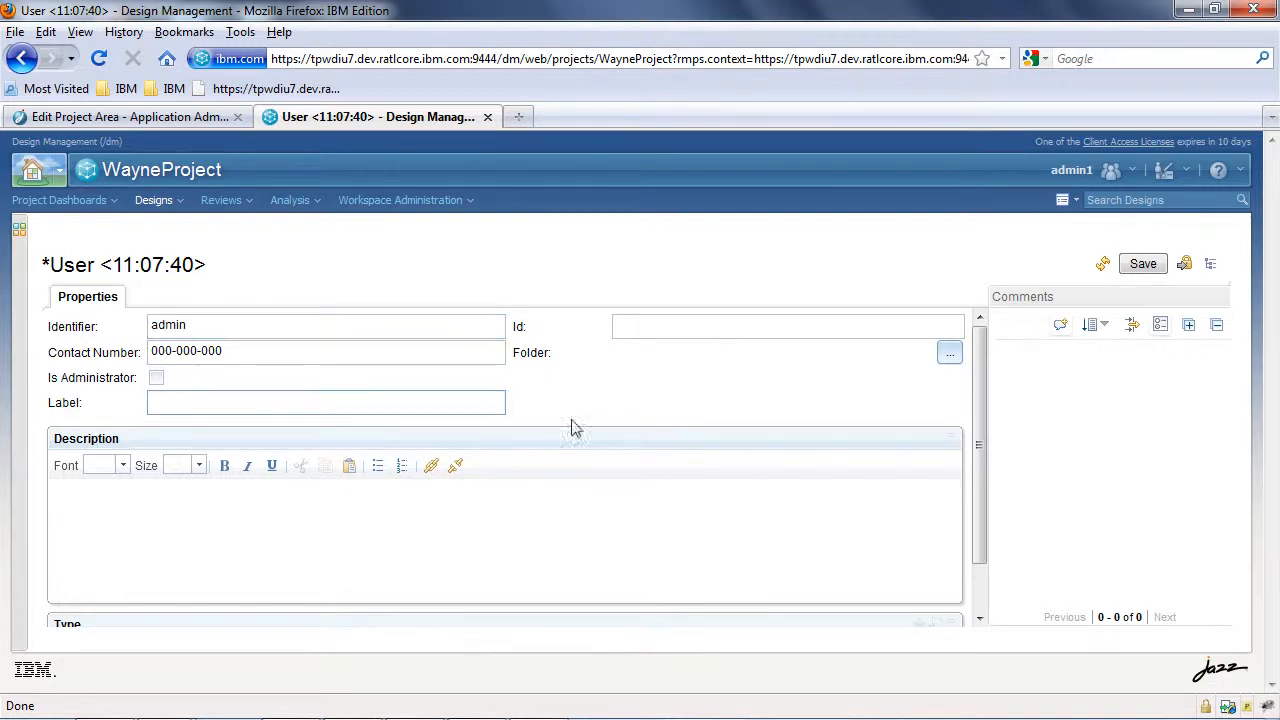
key("ctrl+v")
left_click(686, 334)
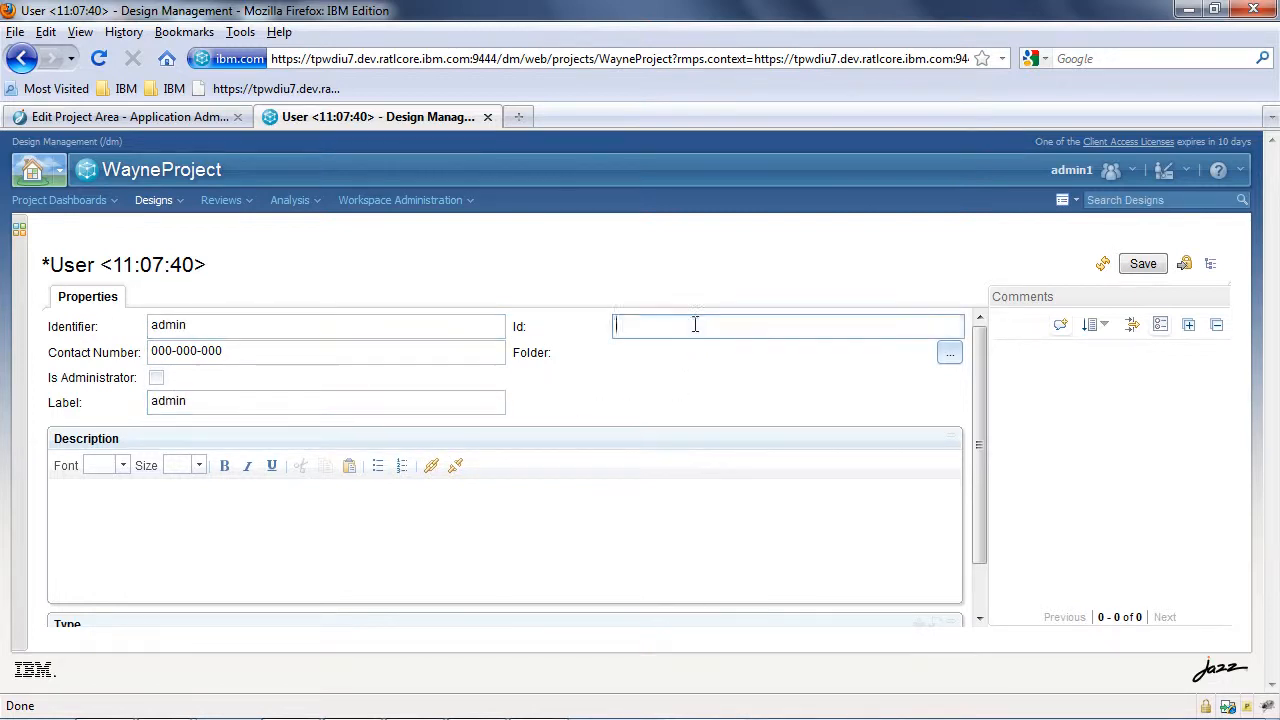
type("456")
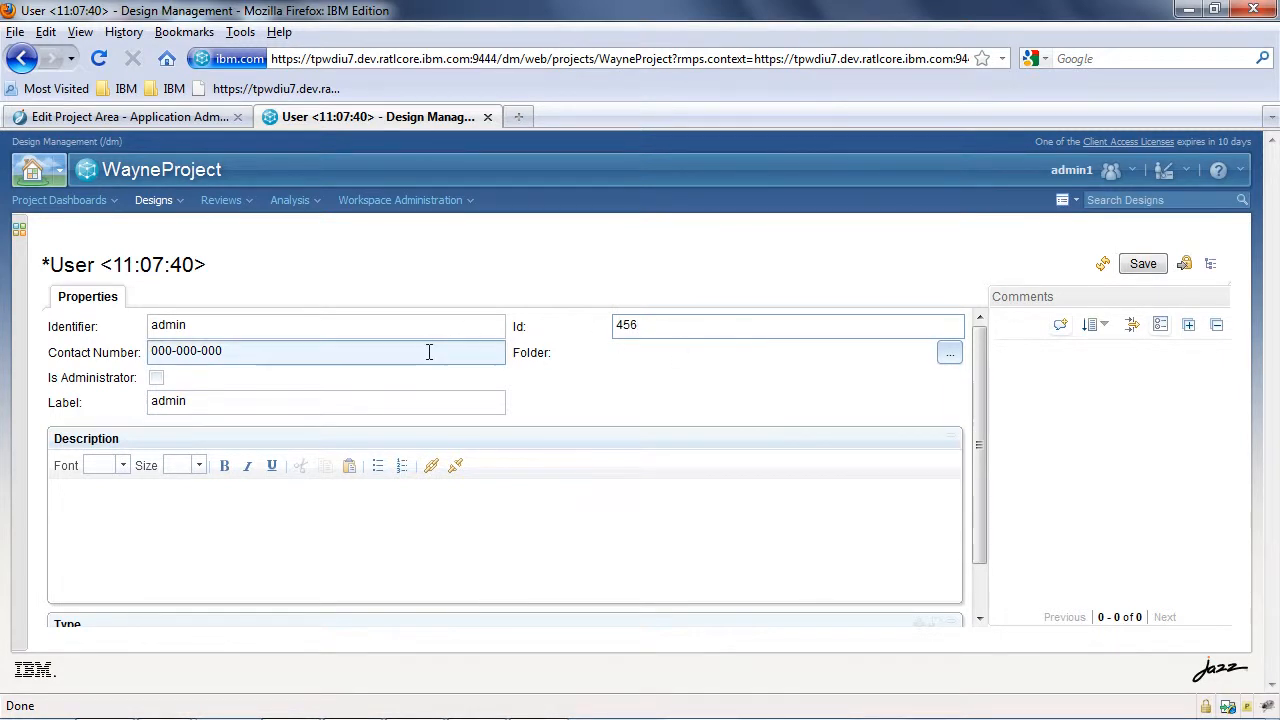
Flag the admin user as an administrator and save it with its contact number completed to the xxx-xxx-xxxx format.
left_click(156, 378)
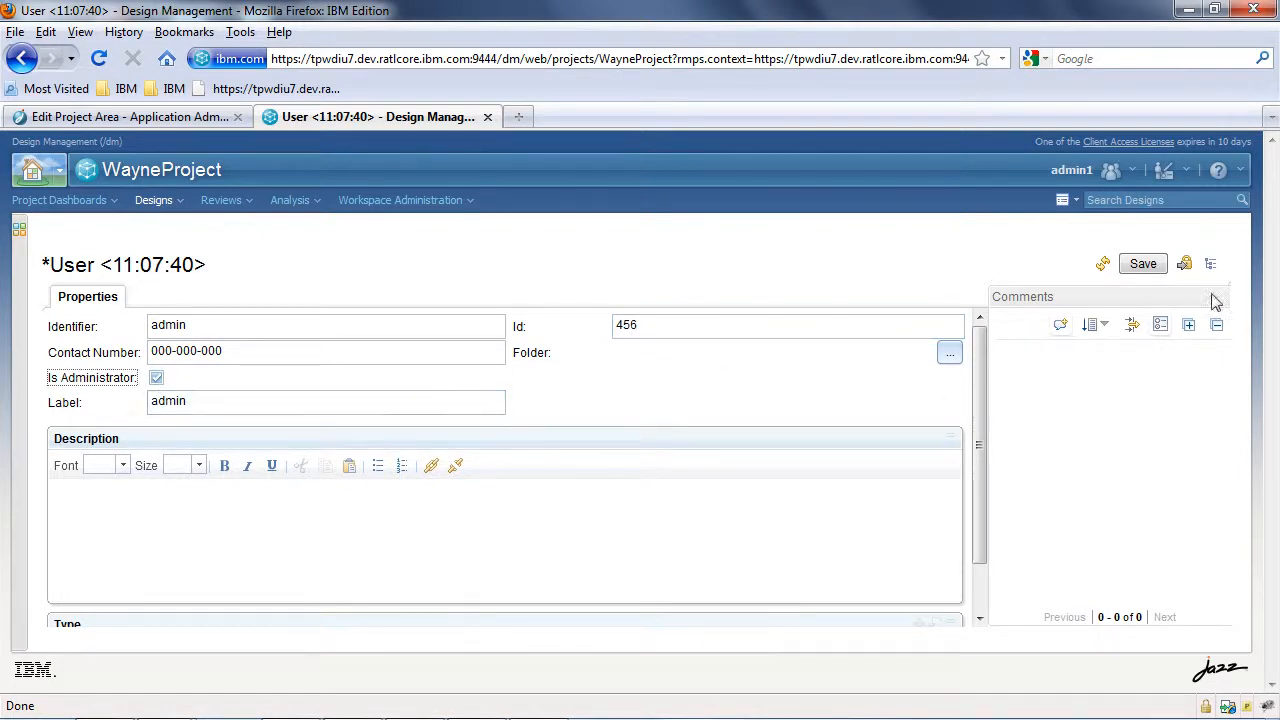
left_click(1147, 266)
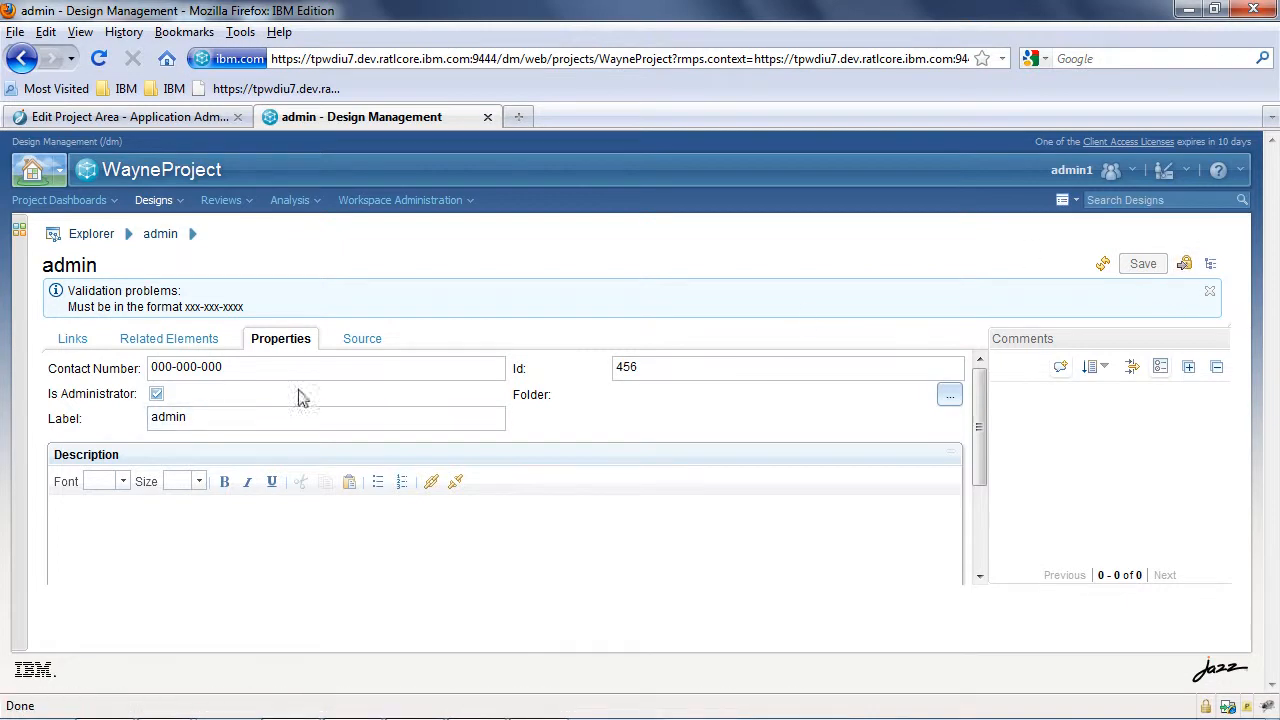
left_click(265, 369)
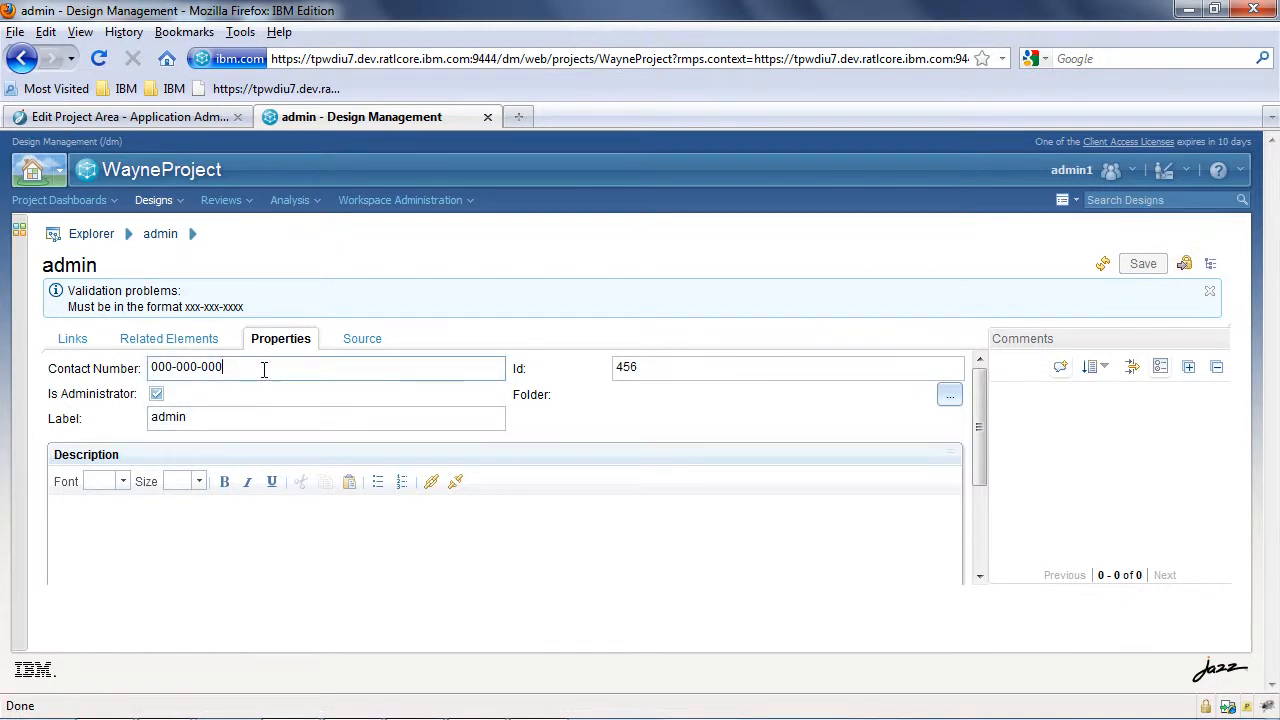
type("0")
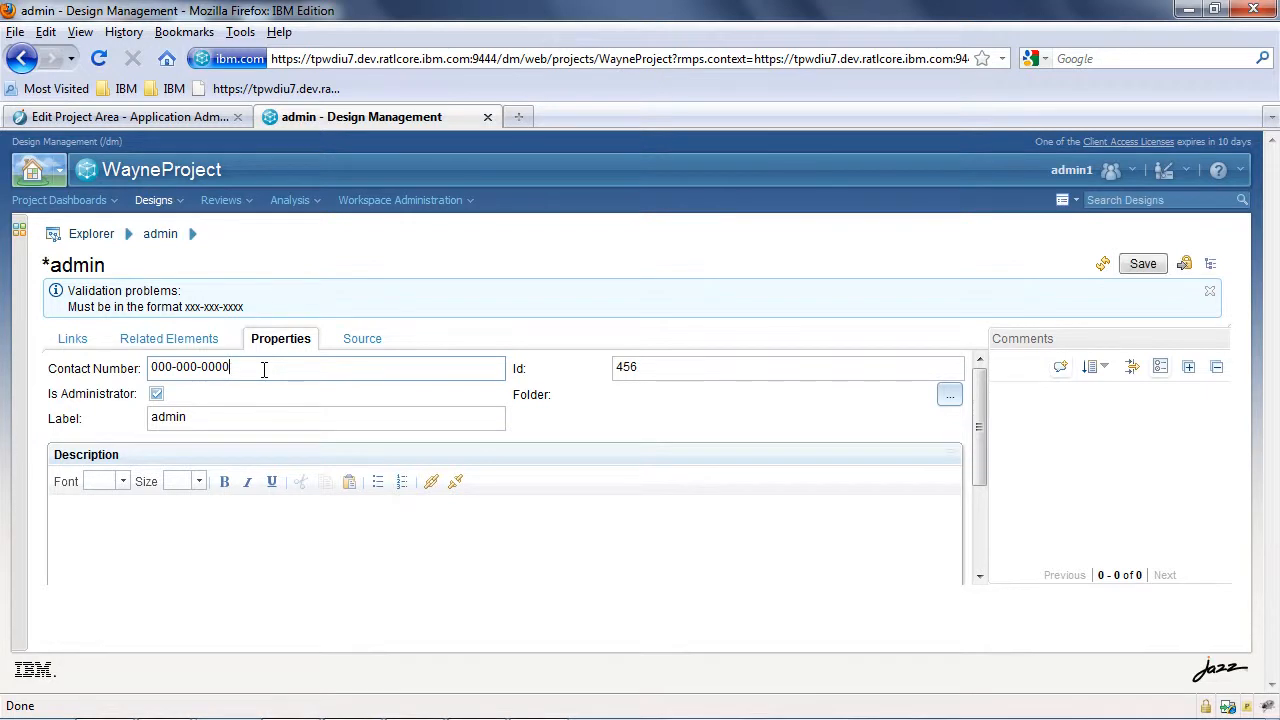
left_click(1143, 264)
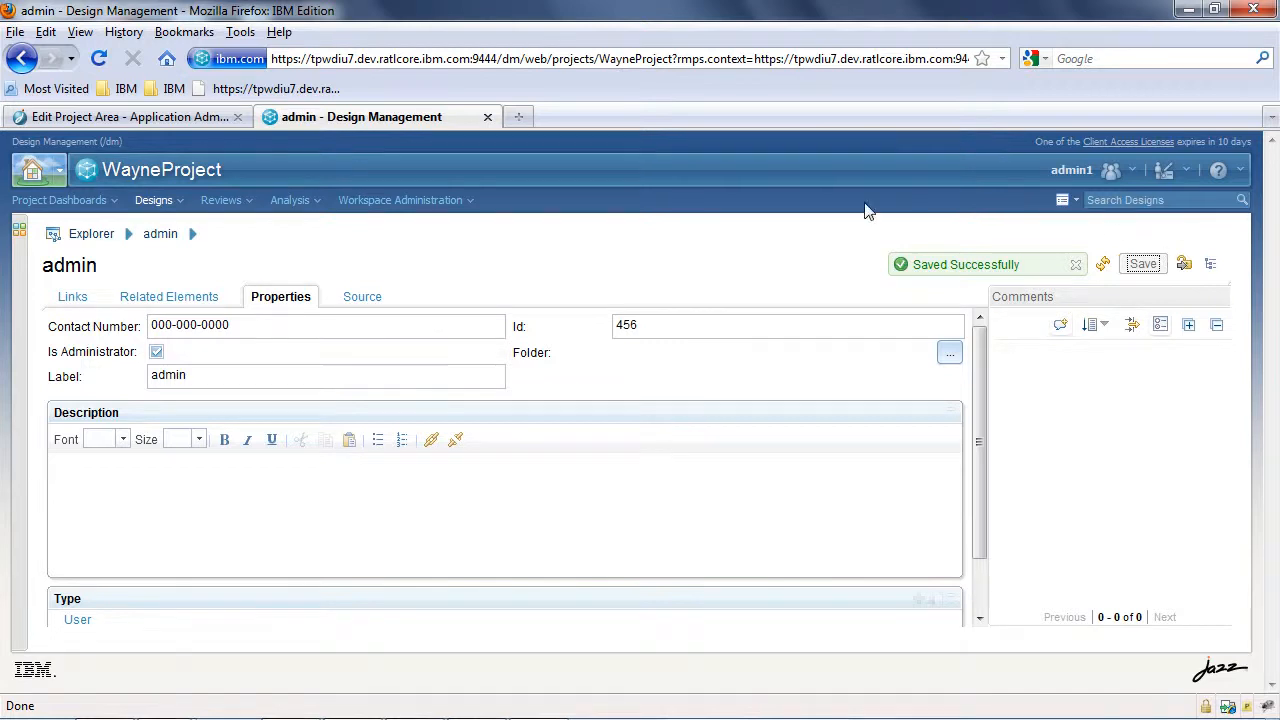
Create a new System design resource and use "sys1" as its identifier, name and label.
left_click(160, 203)
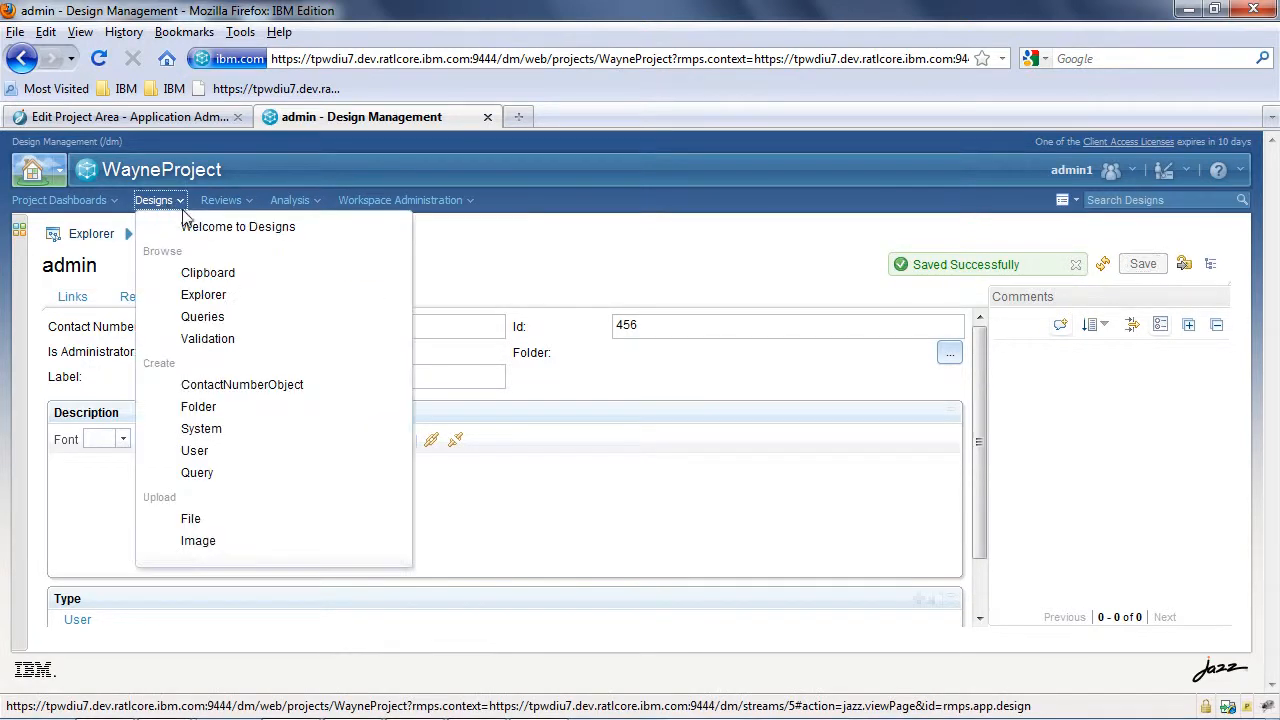
left_click(230, 438)
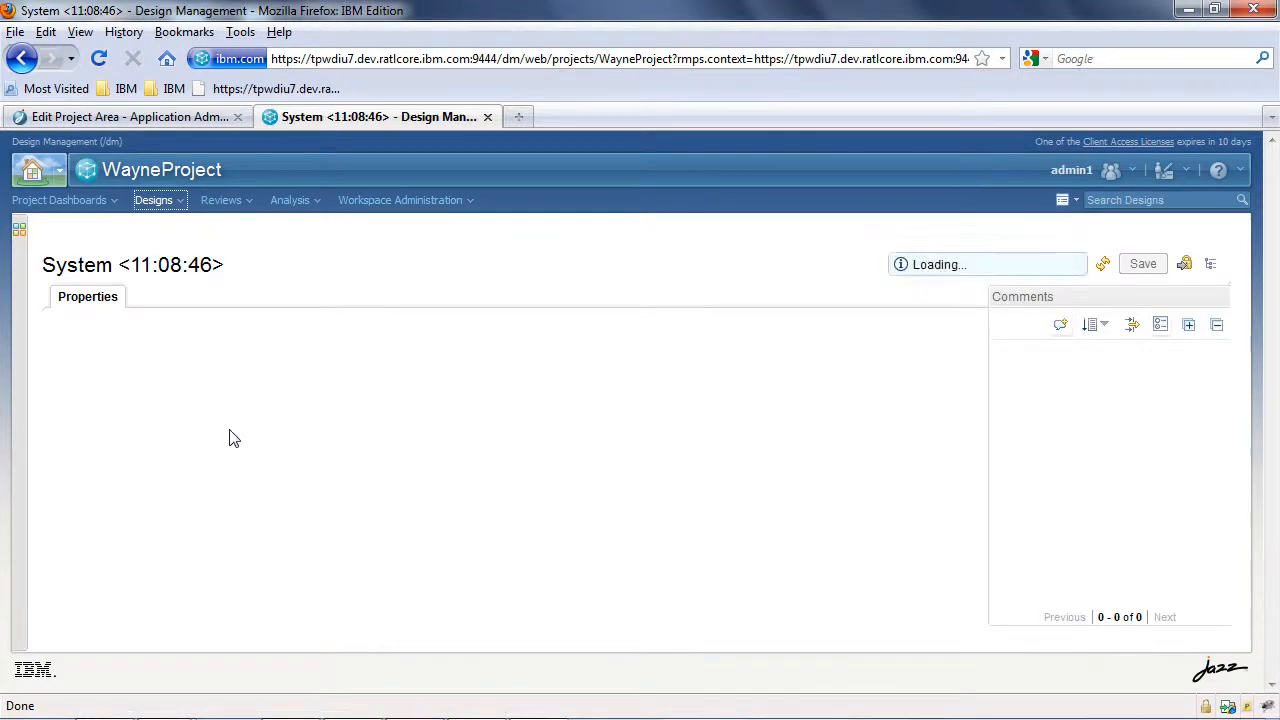
left_click(293, 323)
type("sys1")
left_click(317, 310)
double_click(320, 323)
key("ctrl+c")
left_click(674, 355)
key("ctrl+v")
left_click(674, 377)
key("ctrl+v")
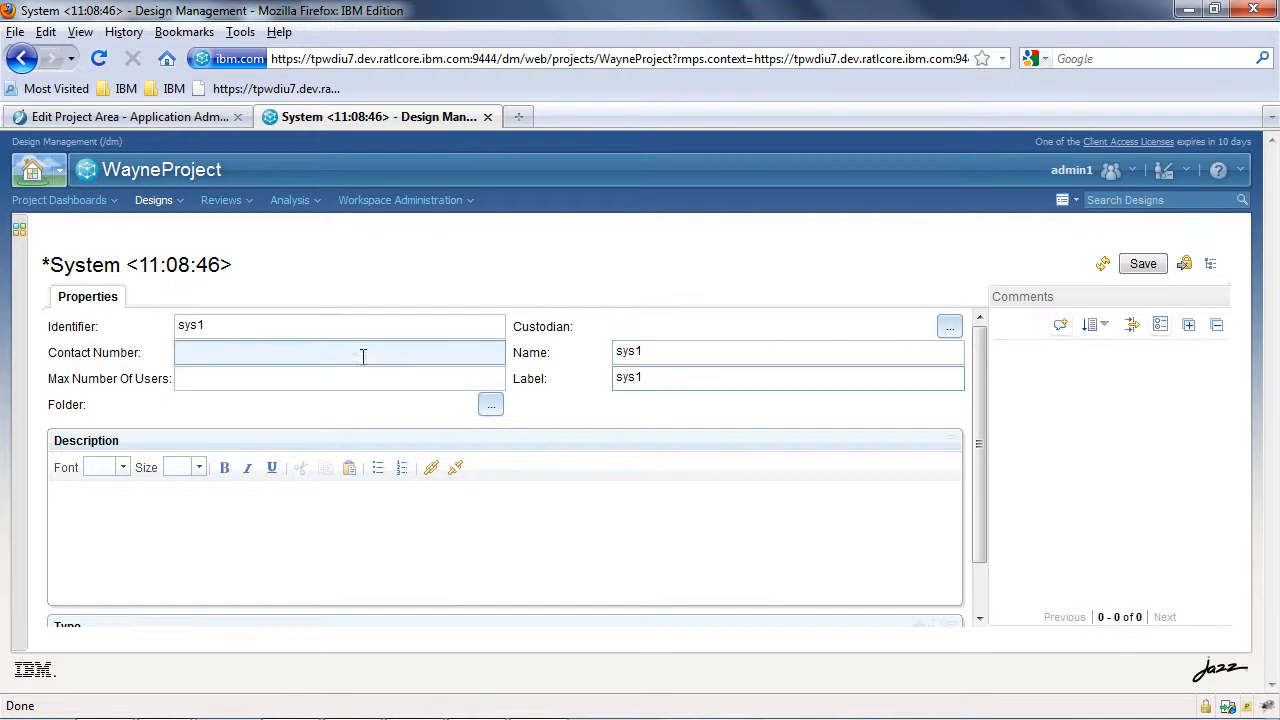
Enter the contact number of the sys1 system and set its maximum number of users to 501.
left_click(370, 356)
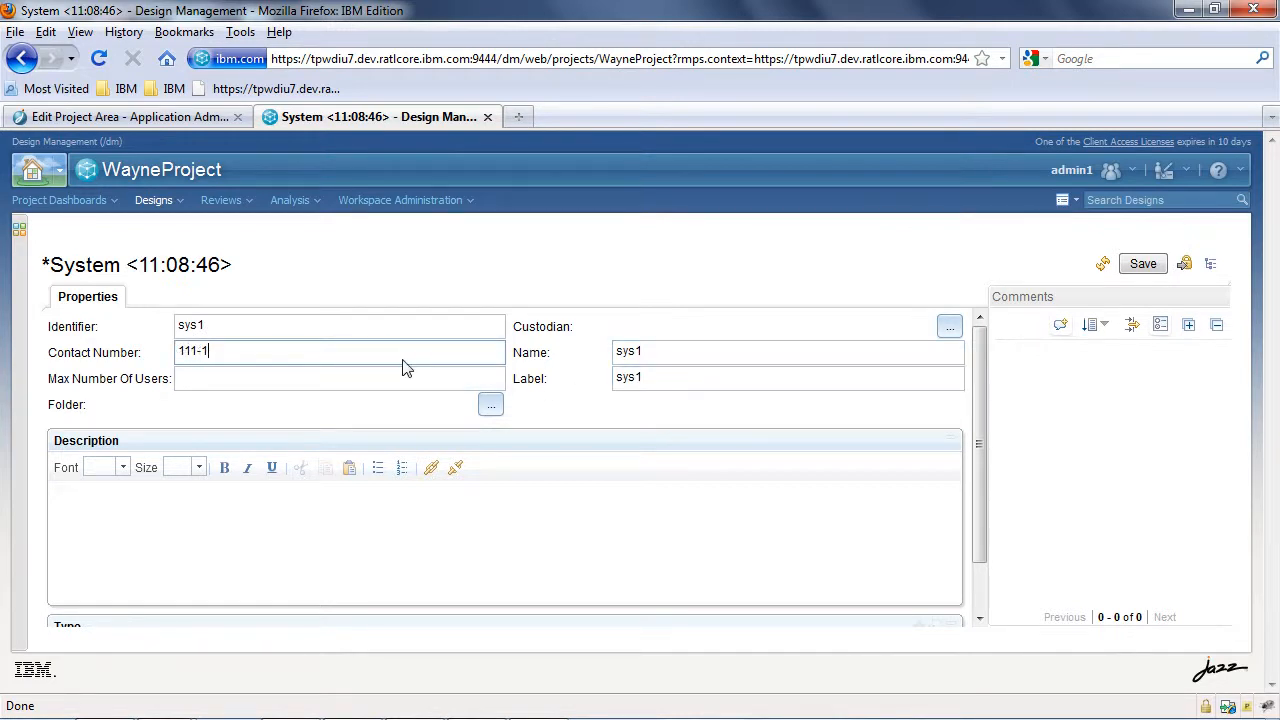
type("111-111-1111")
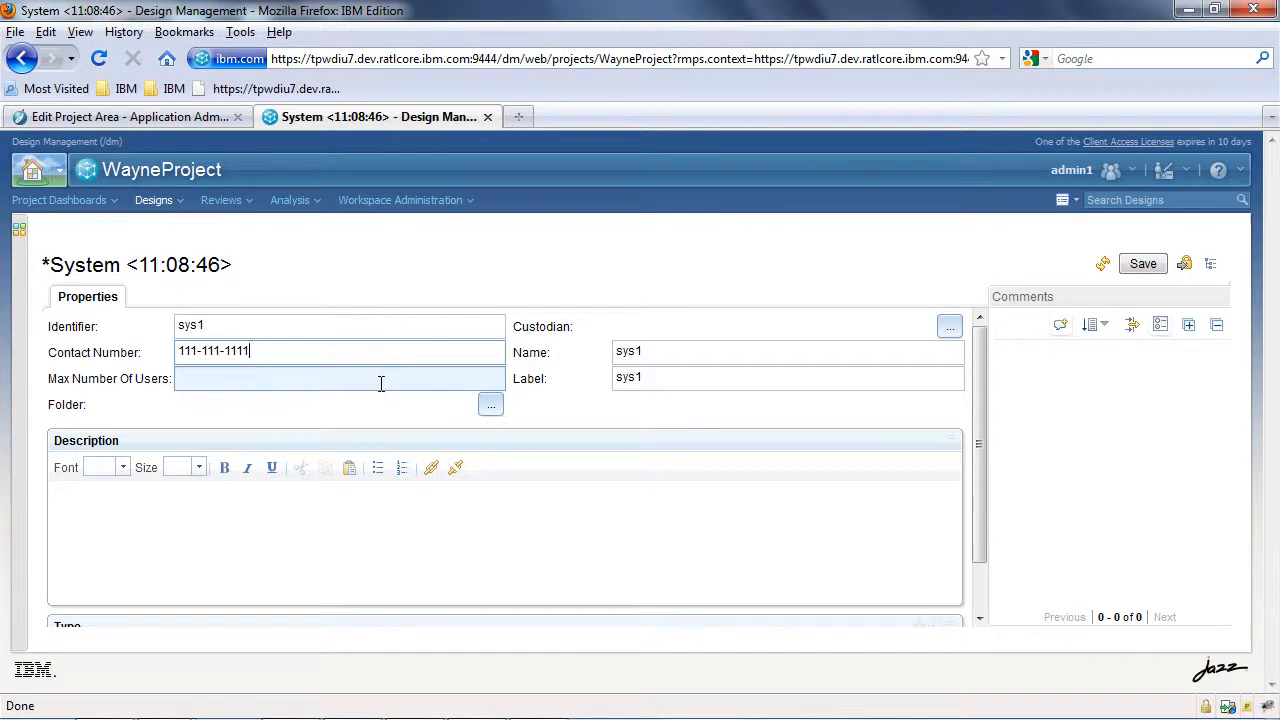
left_click(379, 376)
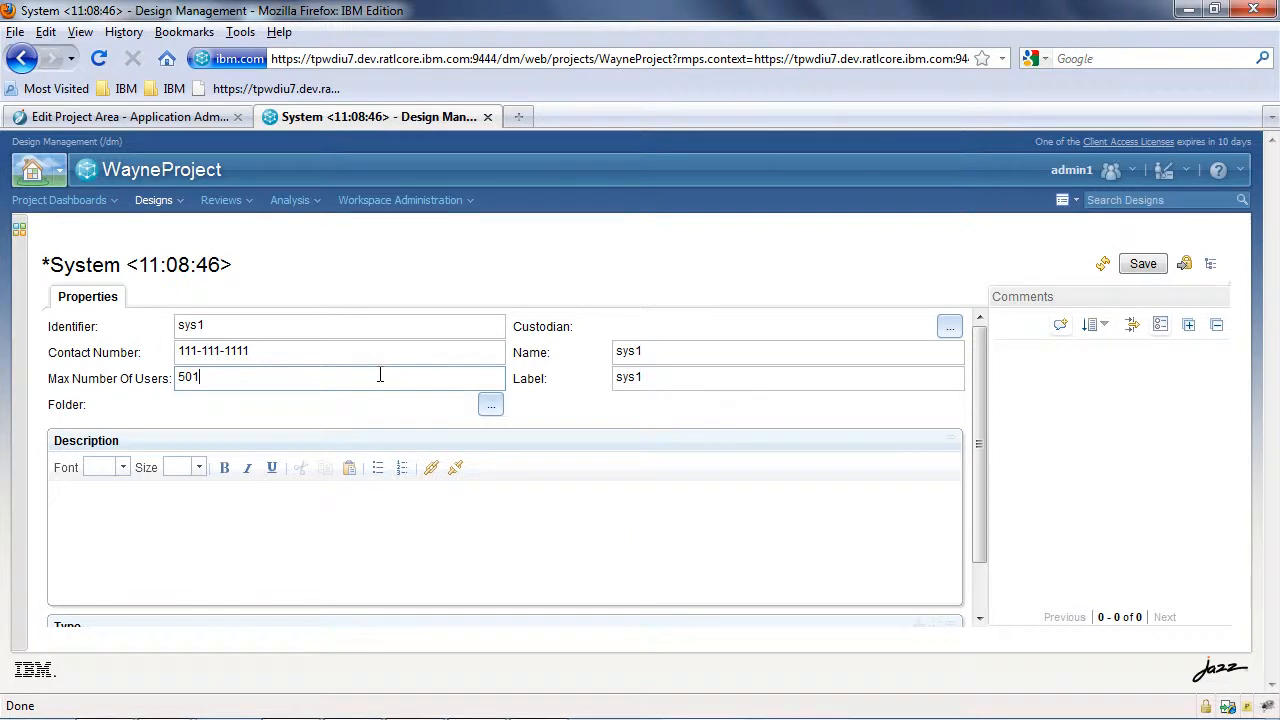
Assign the "user" resource as custodian of the sys1 system and save the resource.
left_click(950, 329)
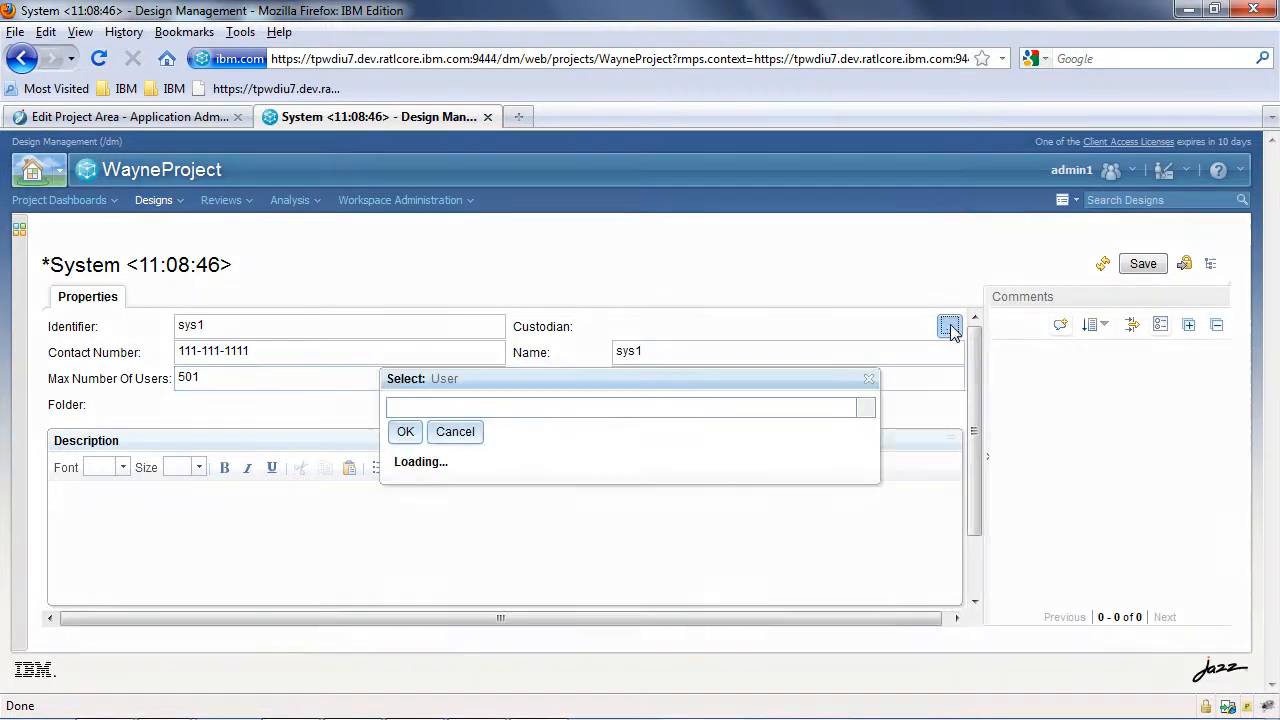
left_click(865, 411)
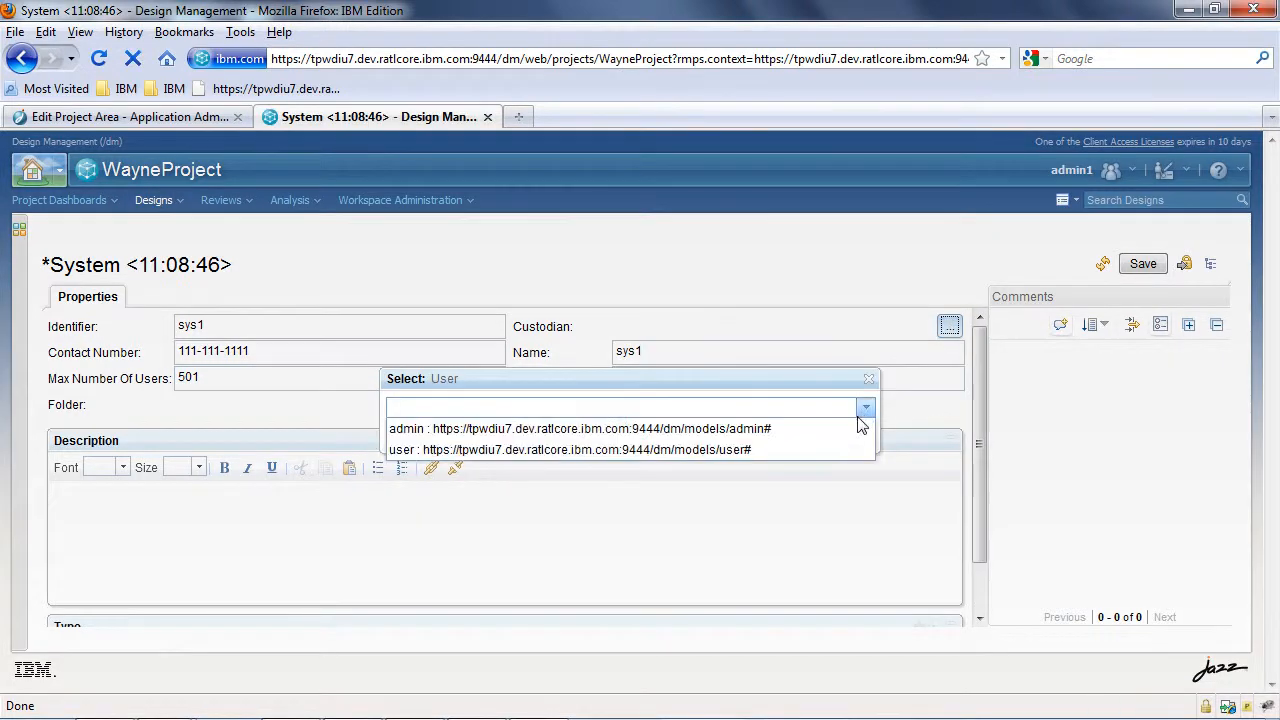
left_click(840, 450)
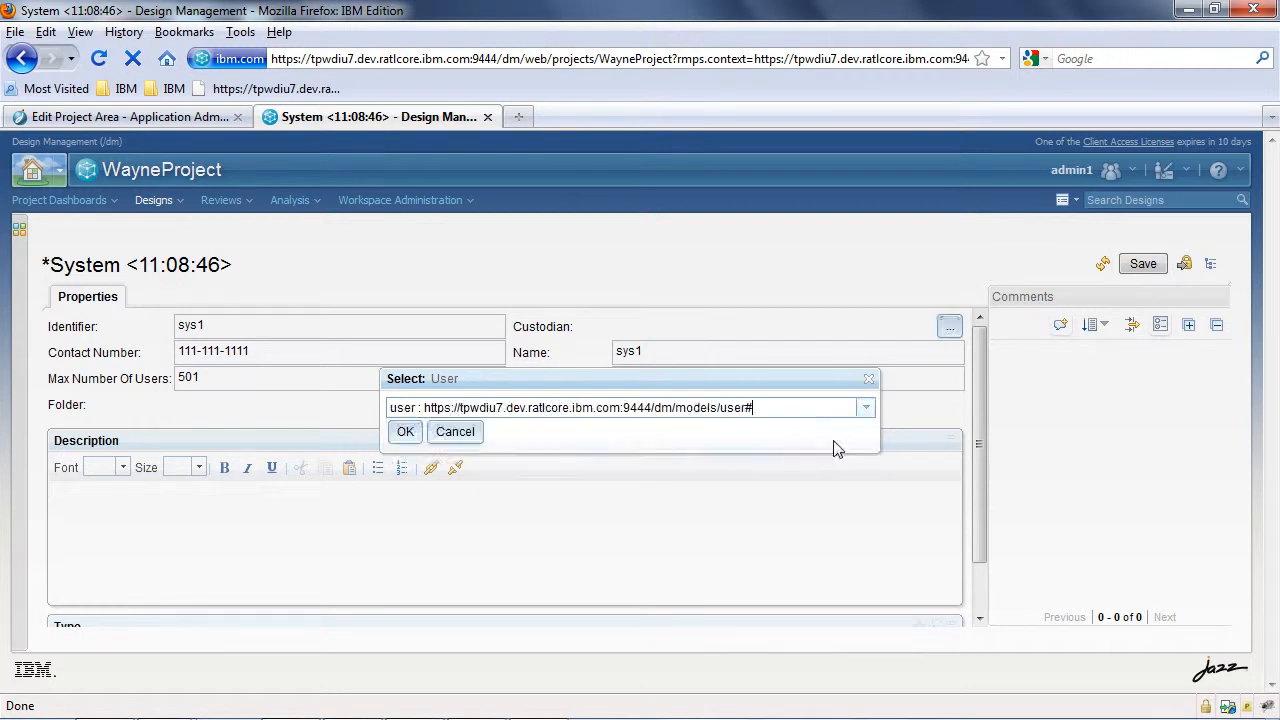
left_click(401, 431)
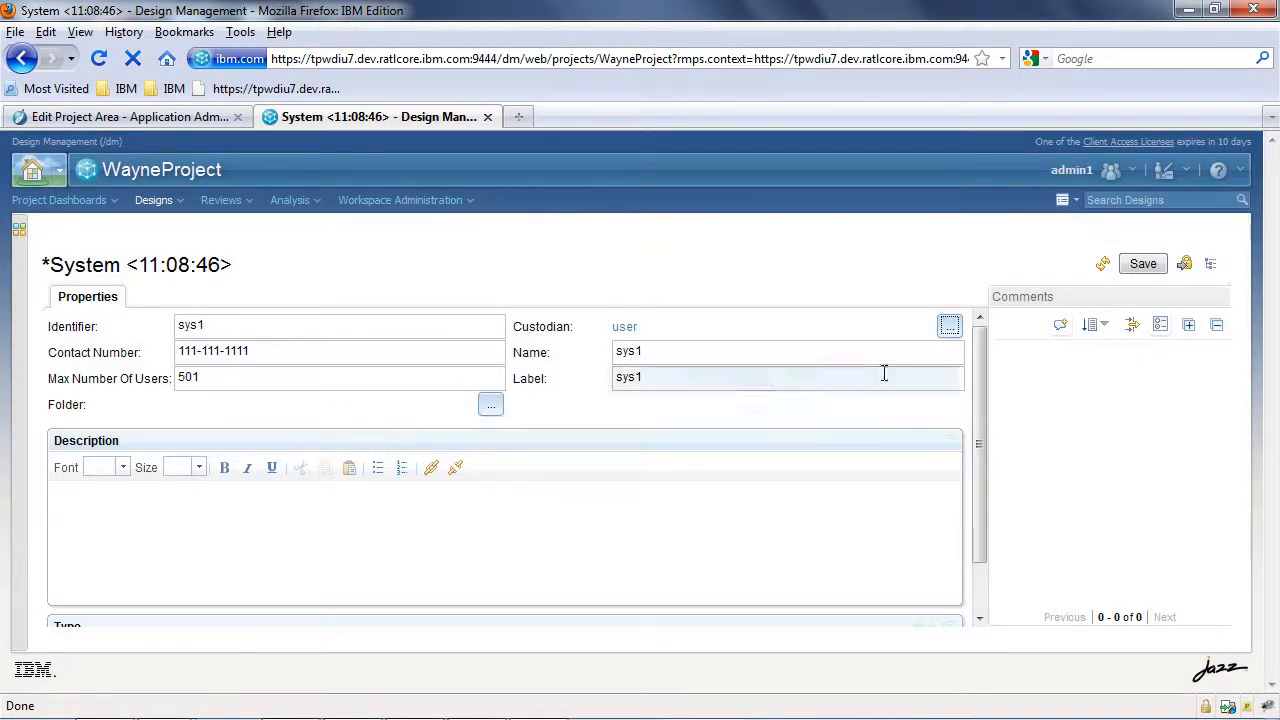
left_click(1151, 268)
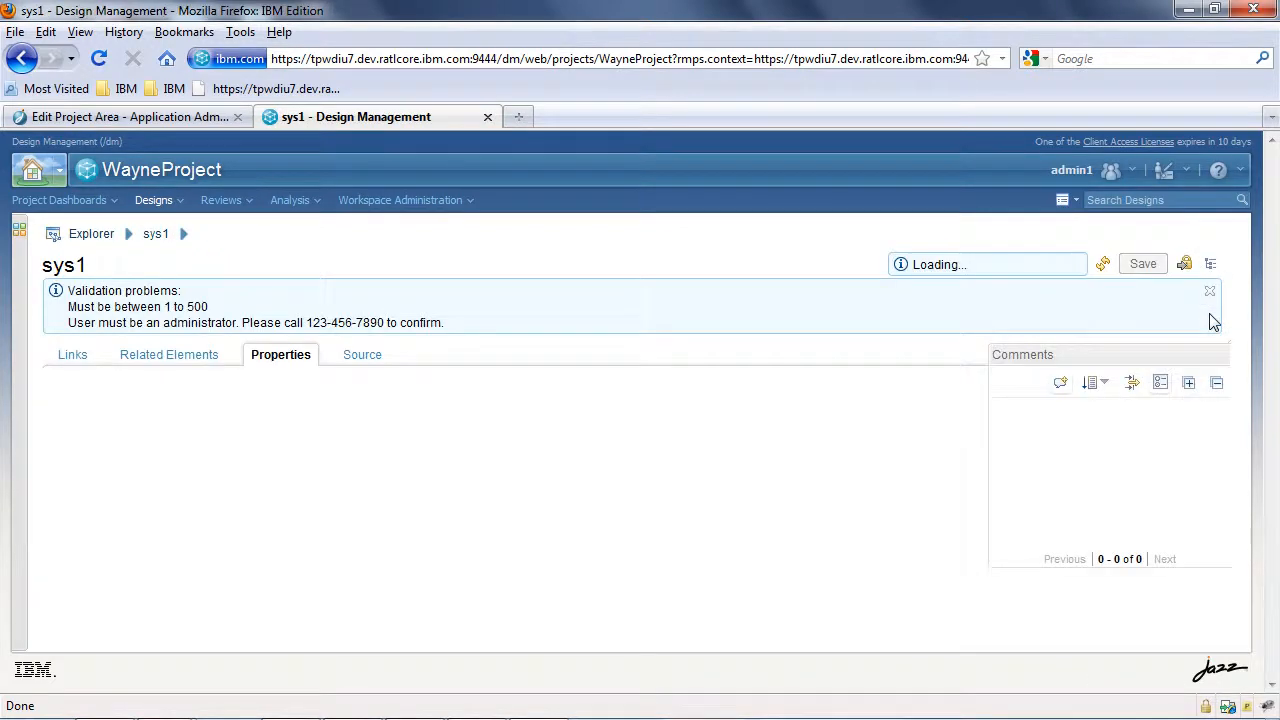
left_click(294, 407)
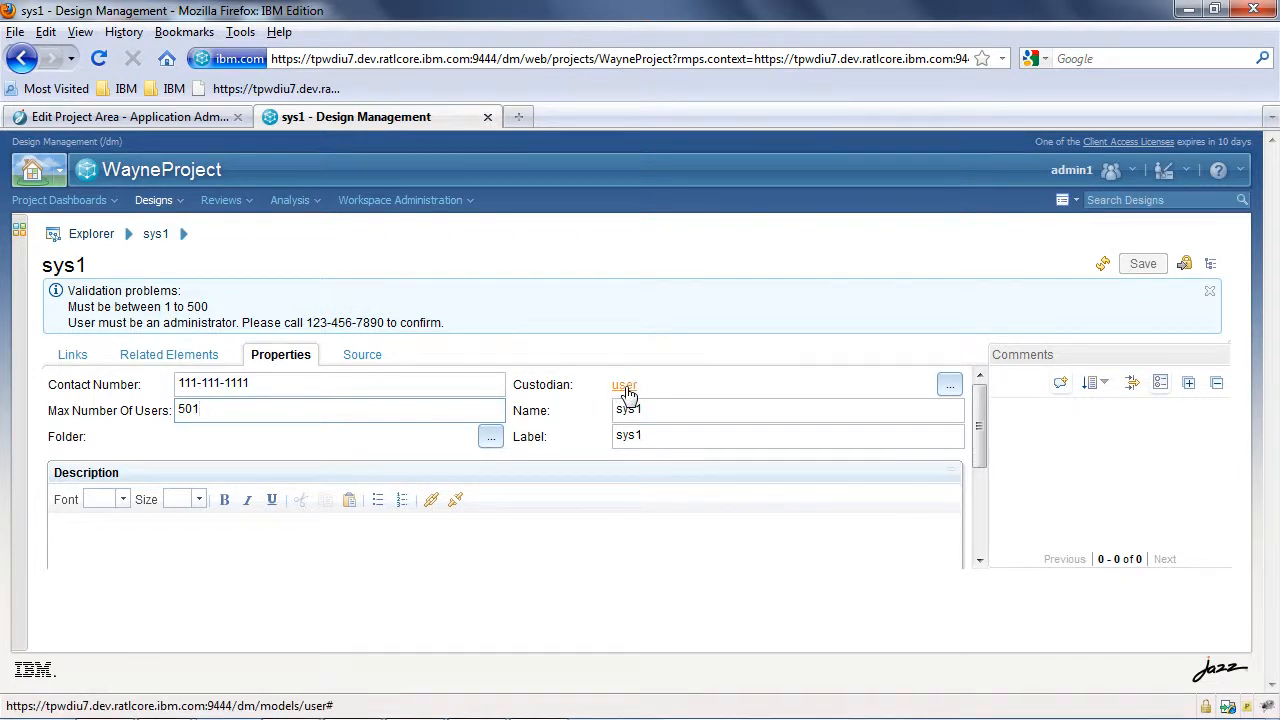
left_click_drag(318, 322, 388, 325)
left_click(322, 382)
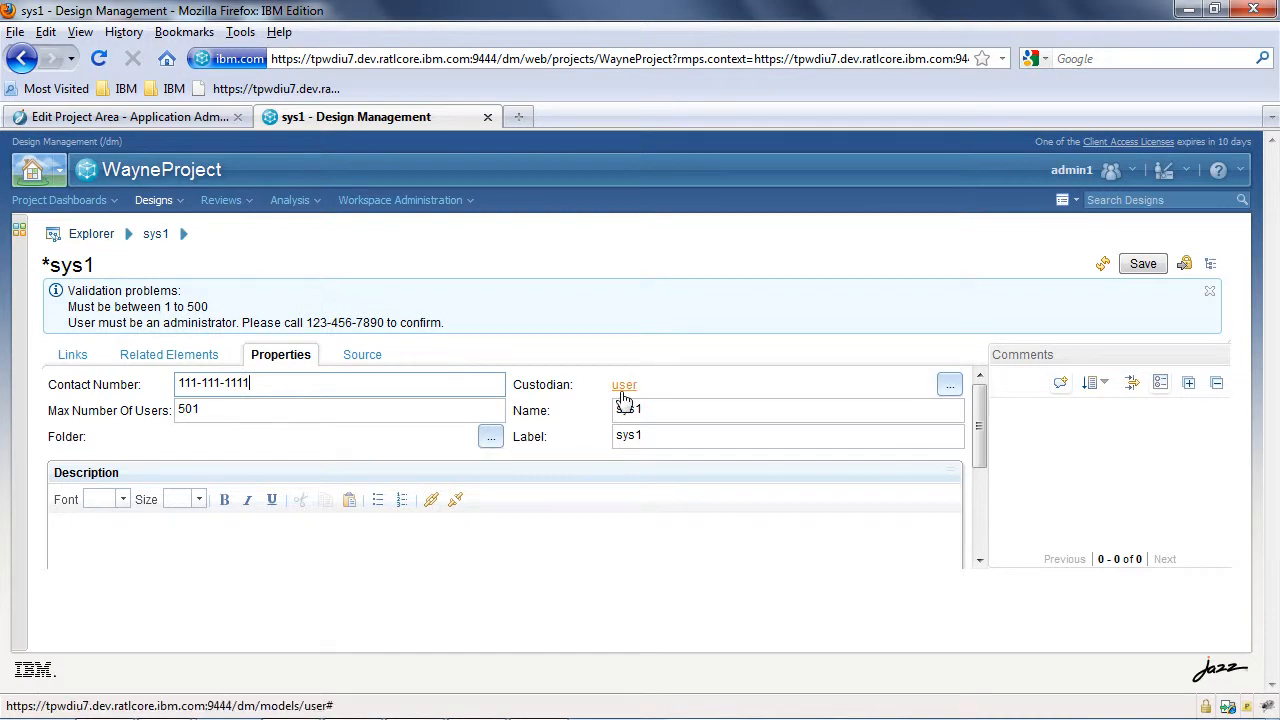
left_click(318, 410)
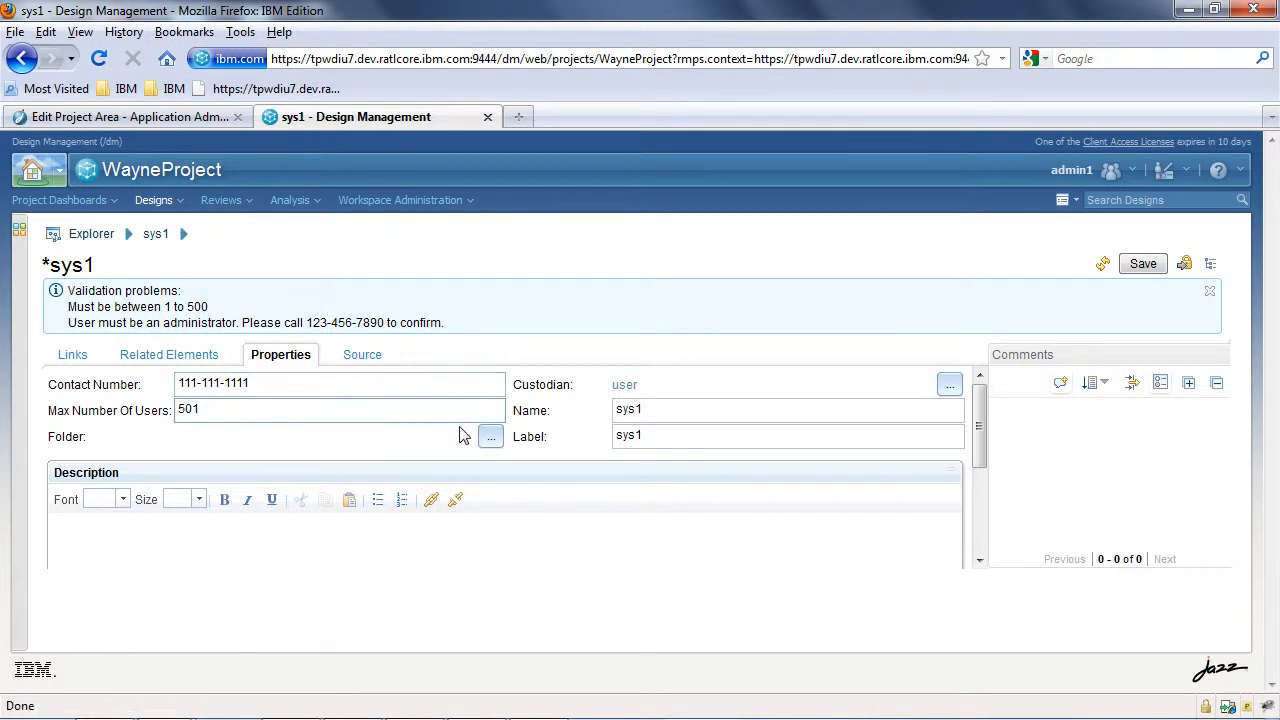
Run validation on the WayneProject designs and examine the list of failed constraints.
left_click(158, 203)
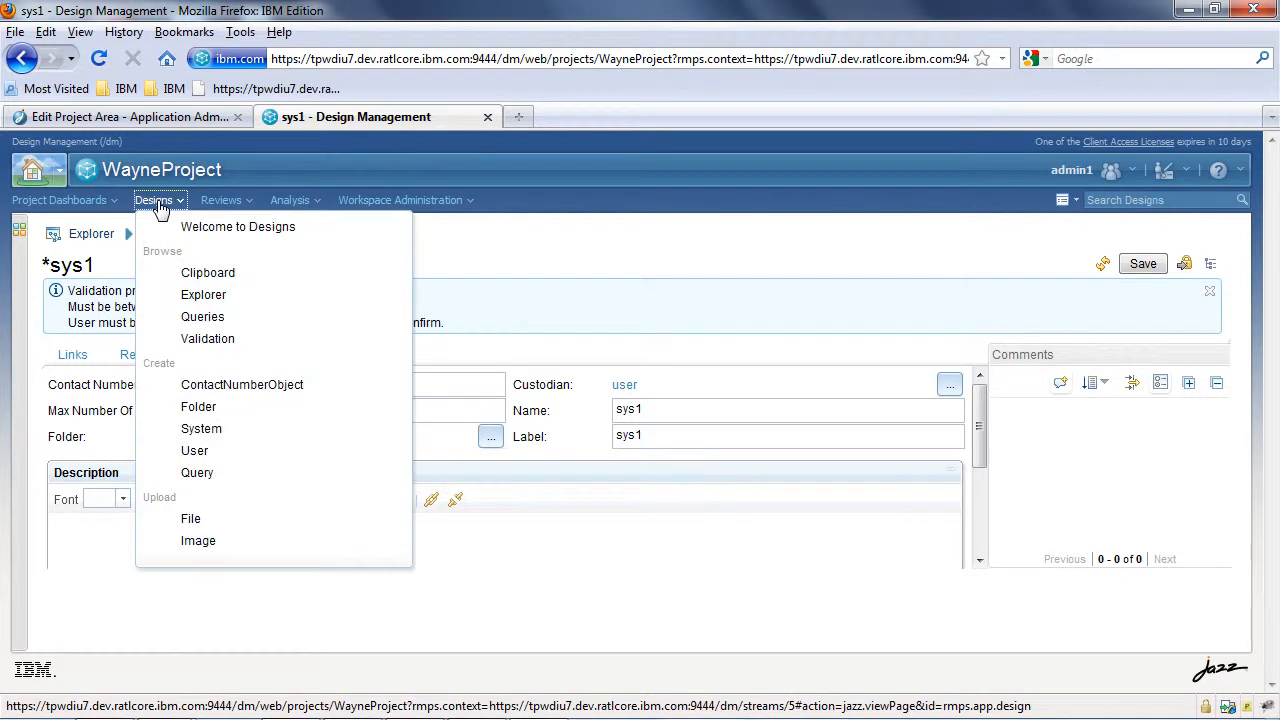
left_click(229, 340)
left_click(580, 118)
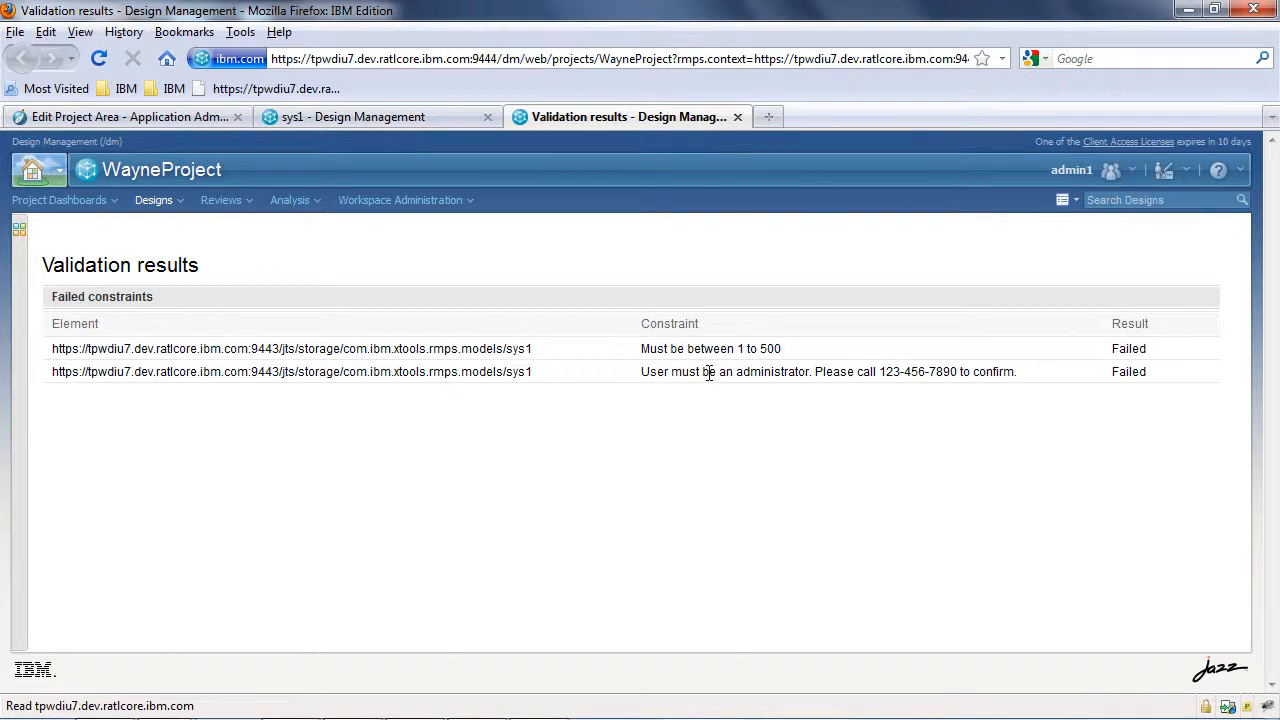
Return to the sys1 system, set its maximum number of users to 500, and save it.
left_click(321, 115)
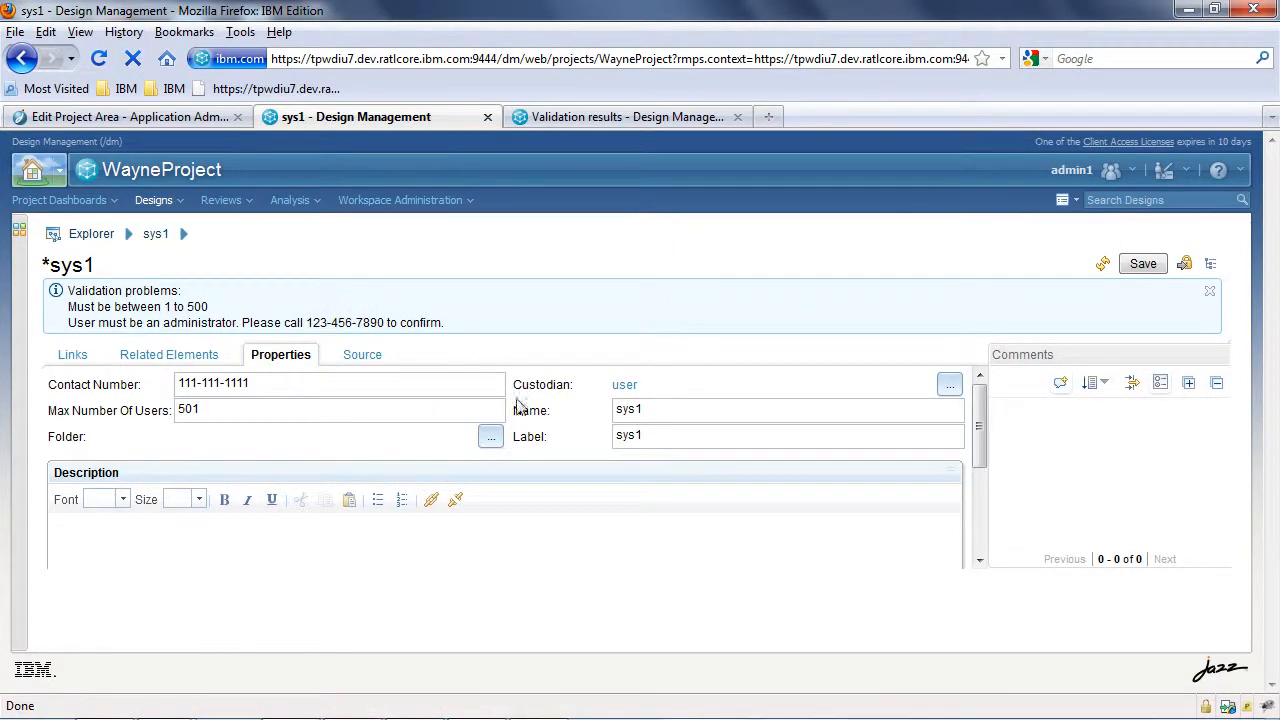
left_click(375, 410)
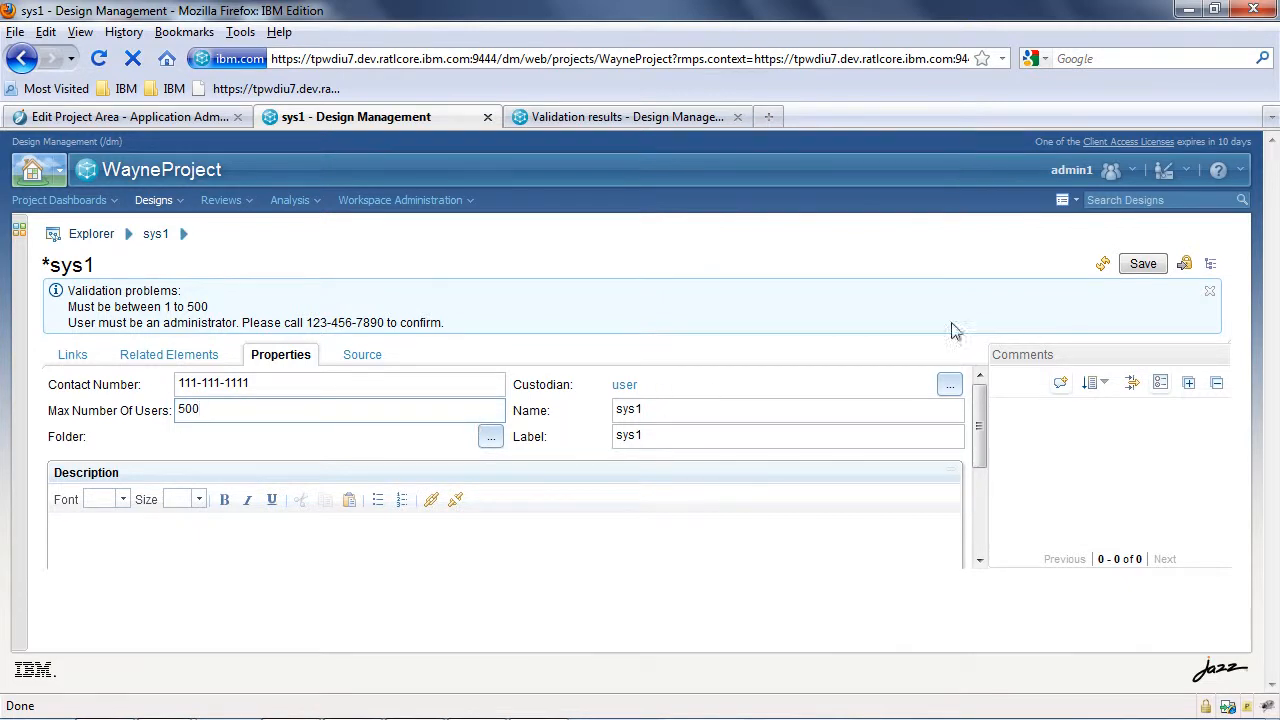
left_click(1138, 266)
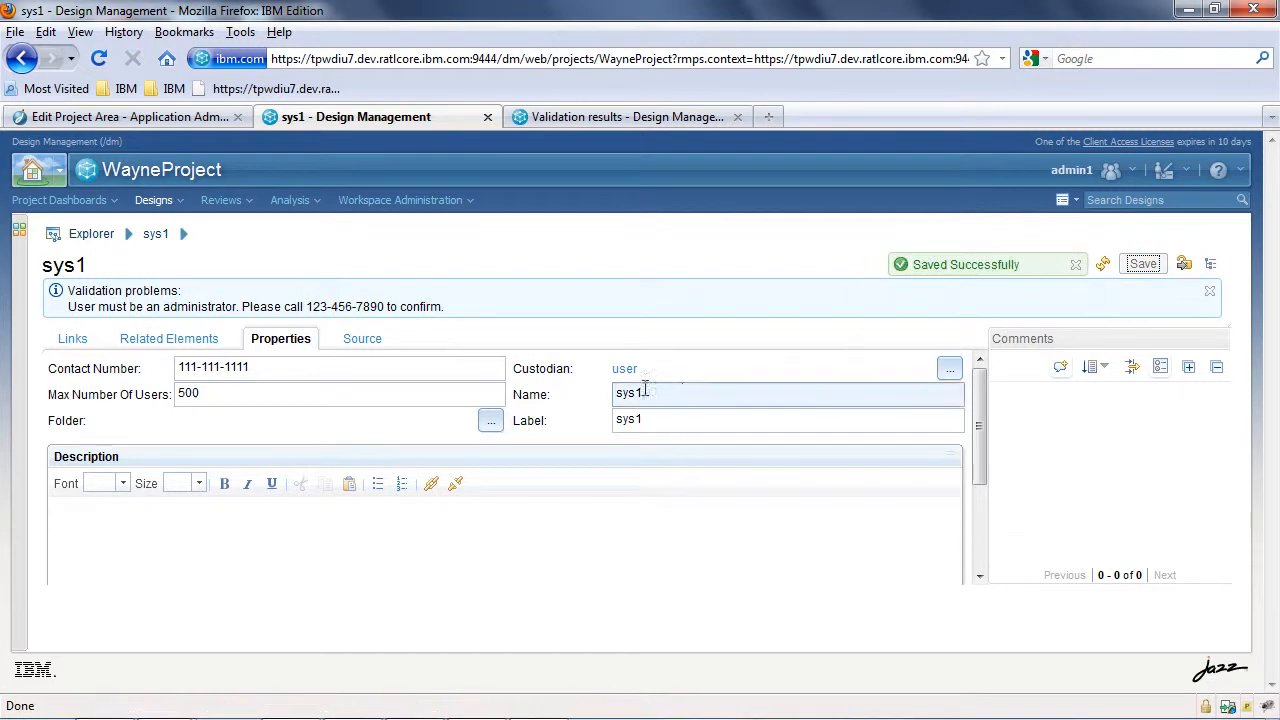
Change the custodian of the sys1 system to the "admin" resource and save the system.
left_click(950, 369)
left_click(865, 408)
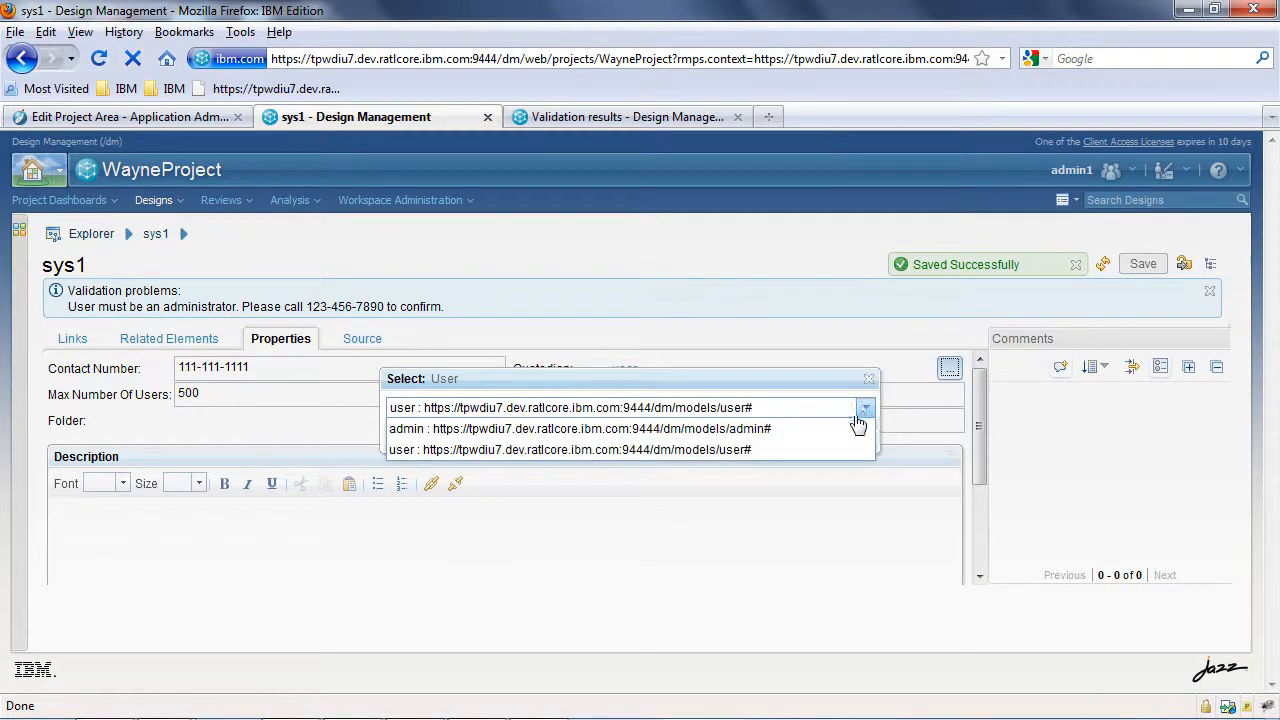
left_click(837, 440)
left_click(405, 431)
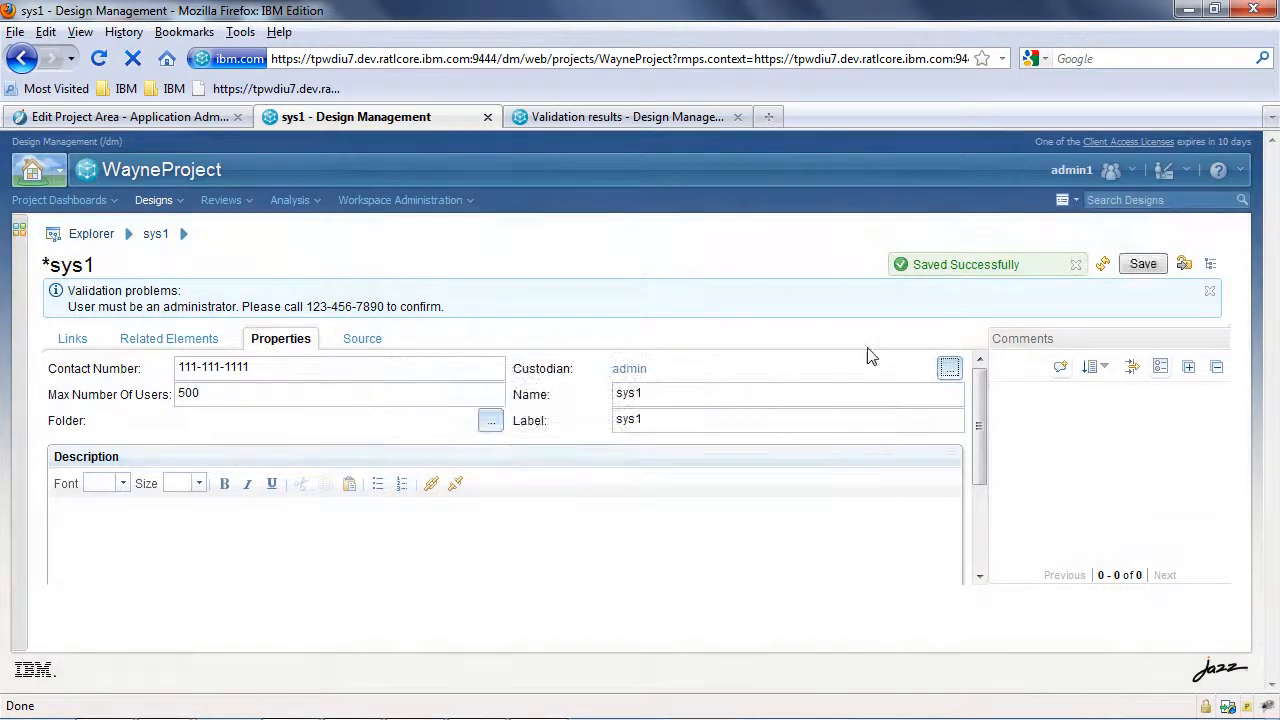
left_click(1145, 266)
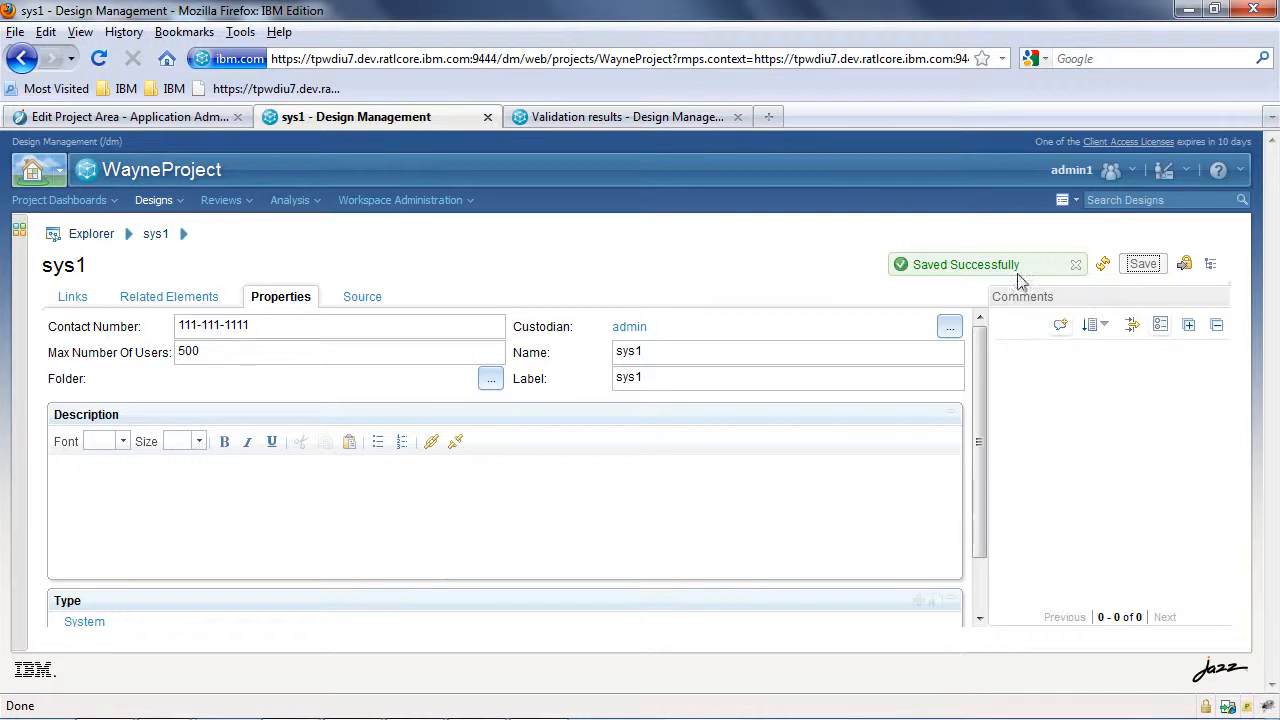
Return to the project administration page, switch to the domains project, and open its design Explorer.
left_click(110, 117)
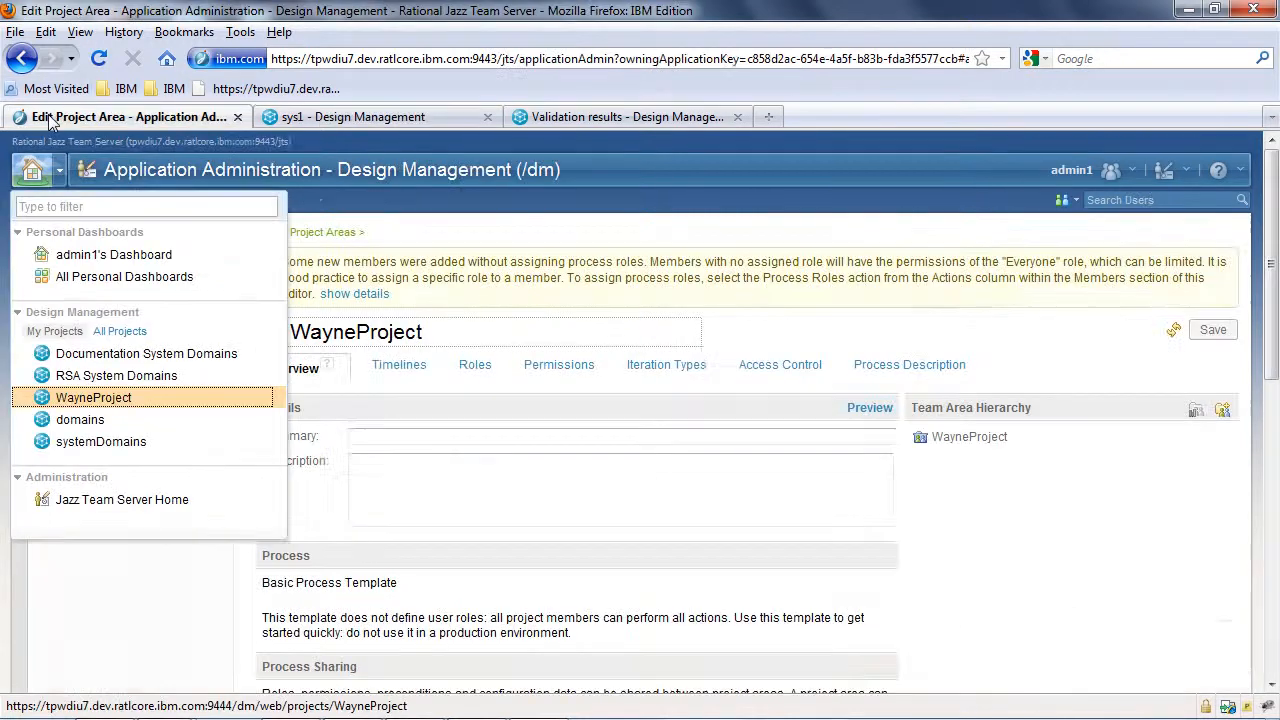
left_click(120, 420)
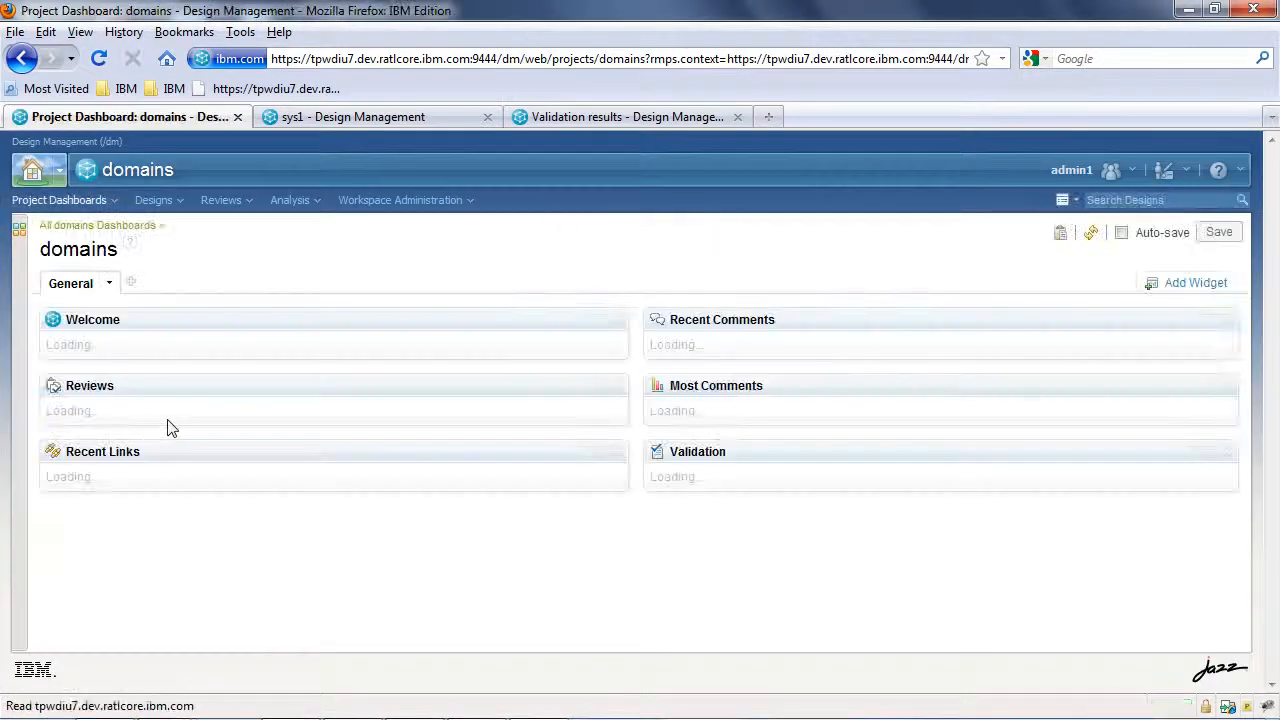
left_click(158, 201)
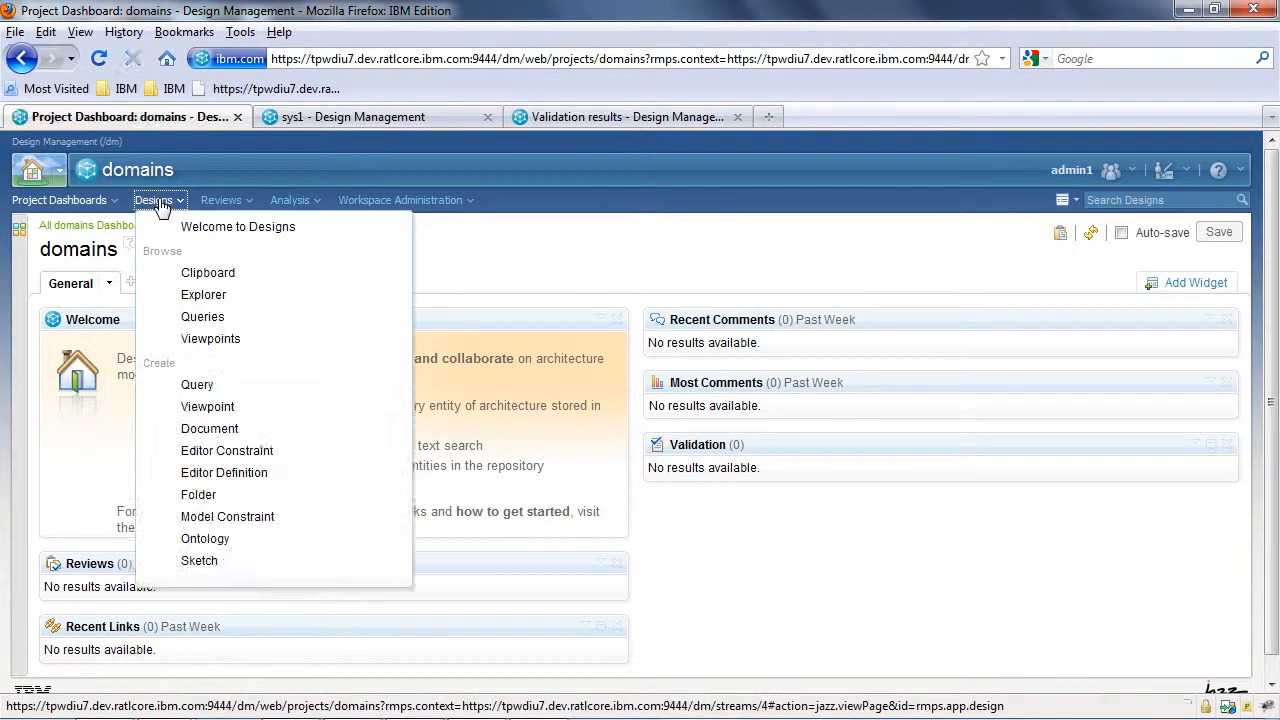
left_click(240, 297)
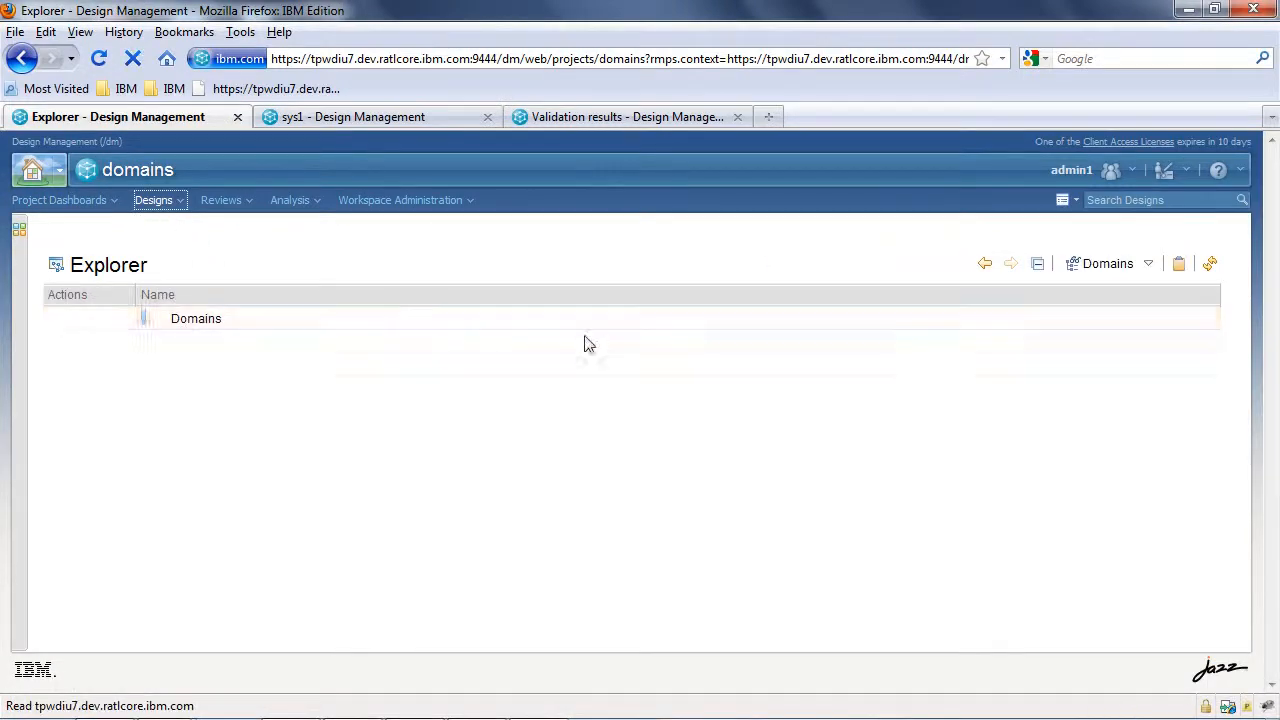
List the domains project by Documents and open the properties of the Constraints document.
left_click(1149, 265)
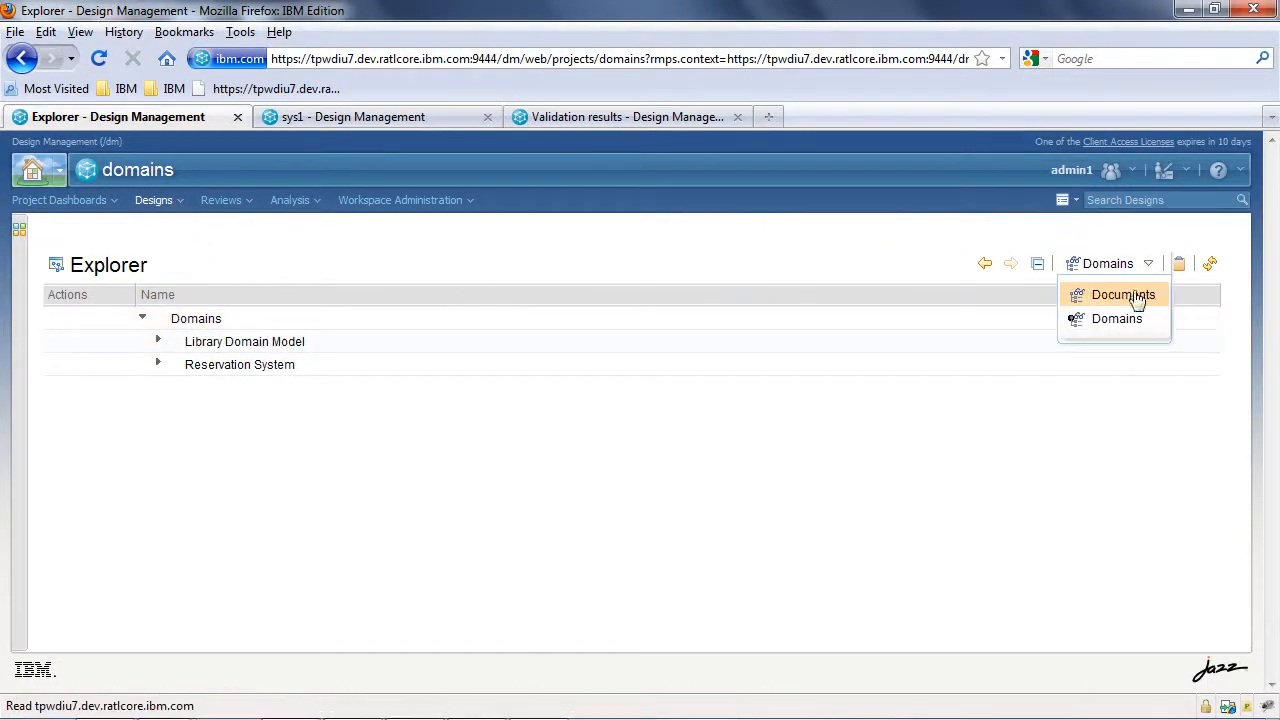
left_click(1127, 297)
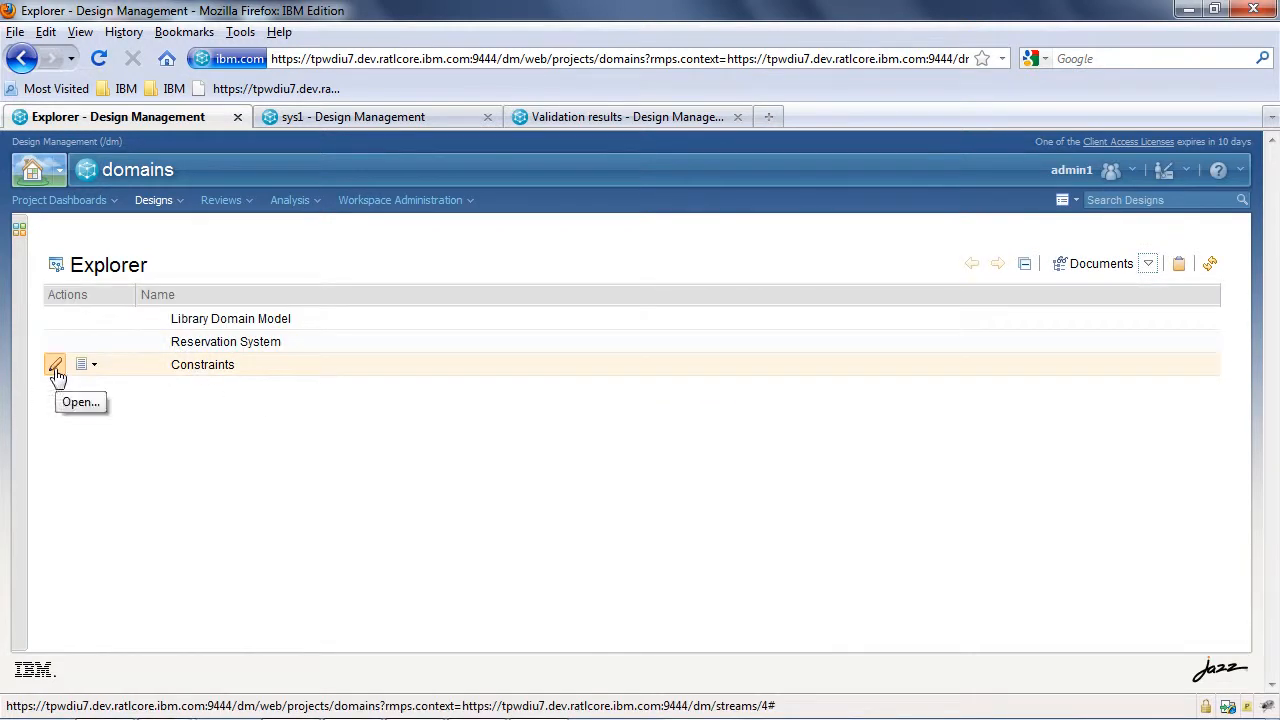
left_click(56, 370)
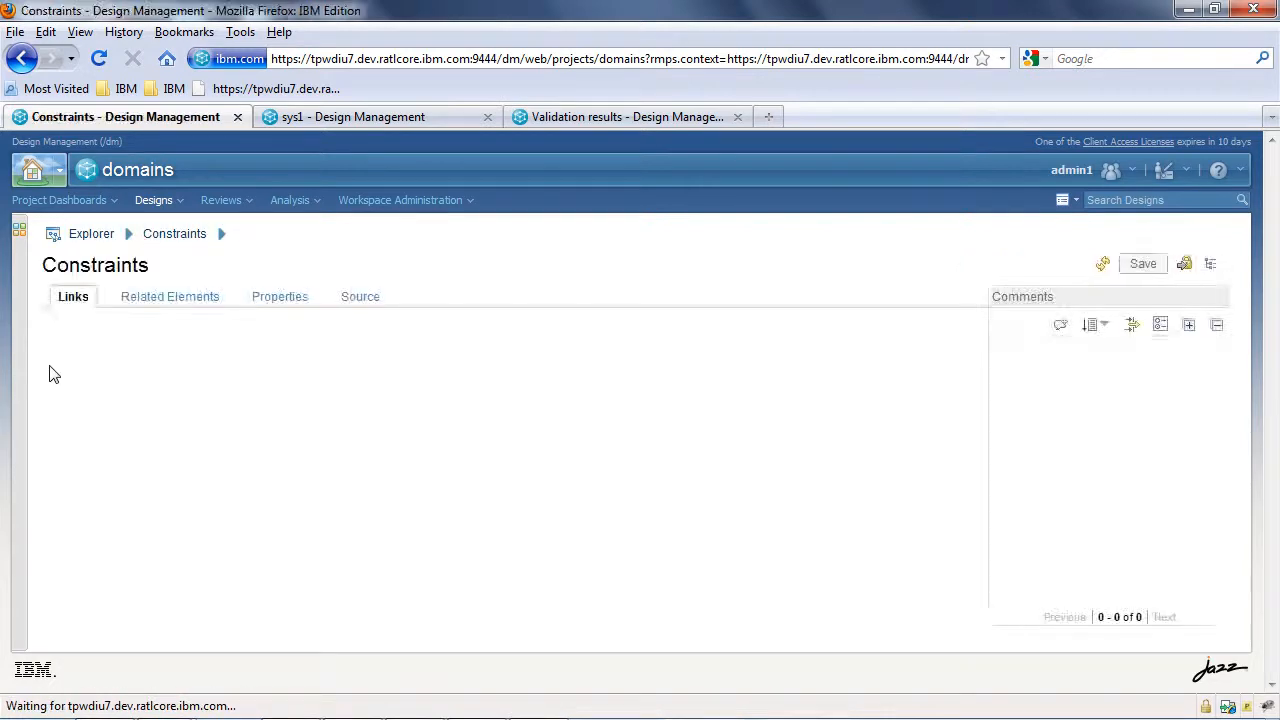
left_click(268, 299)
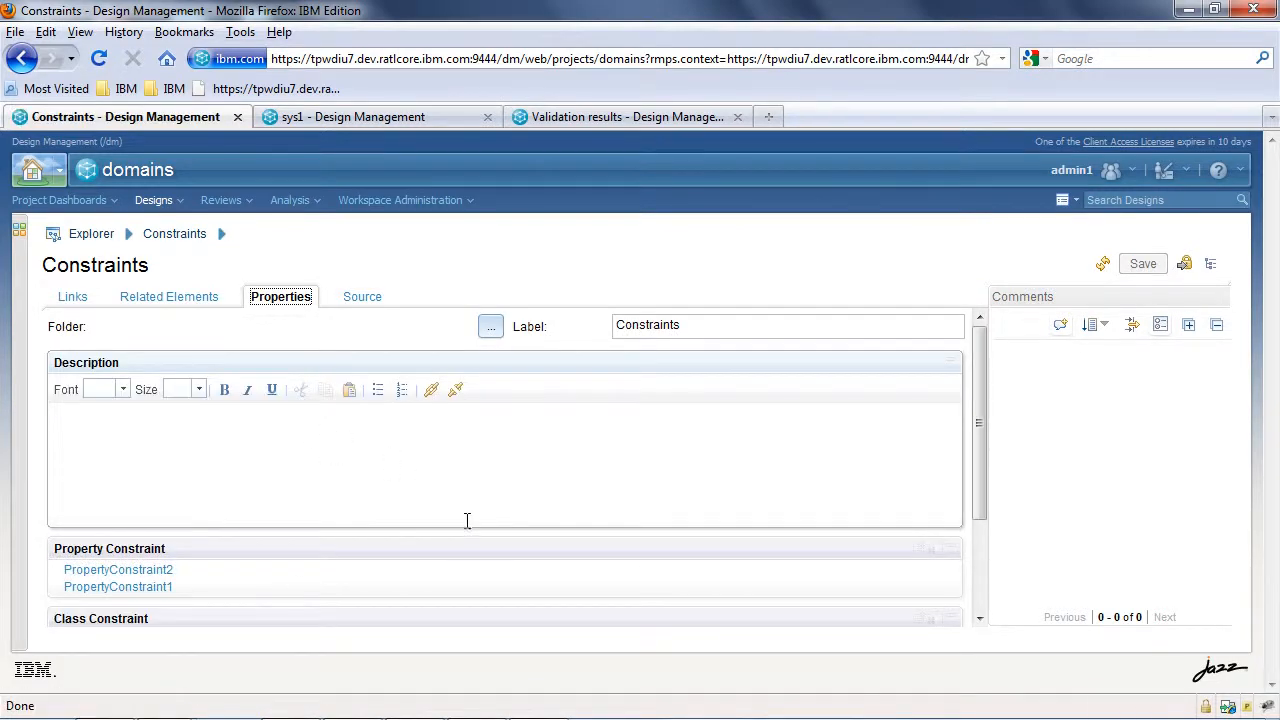
Open PropertyConstraint1 from the Constraints document, set its language to Regex (Live), and save it.
left_click(155, 589)
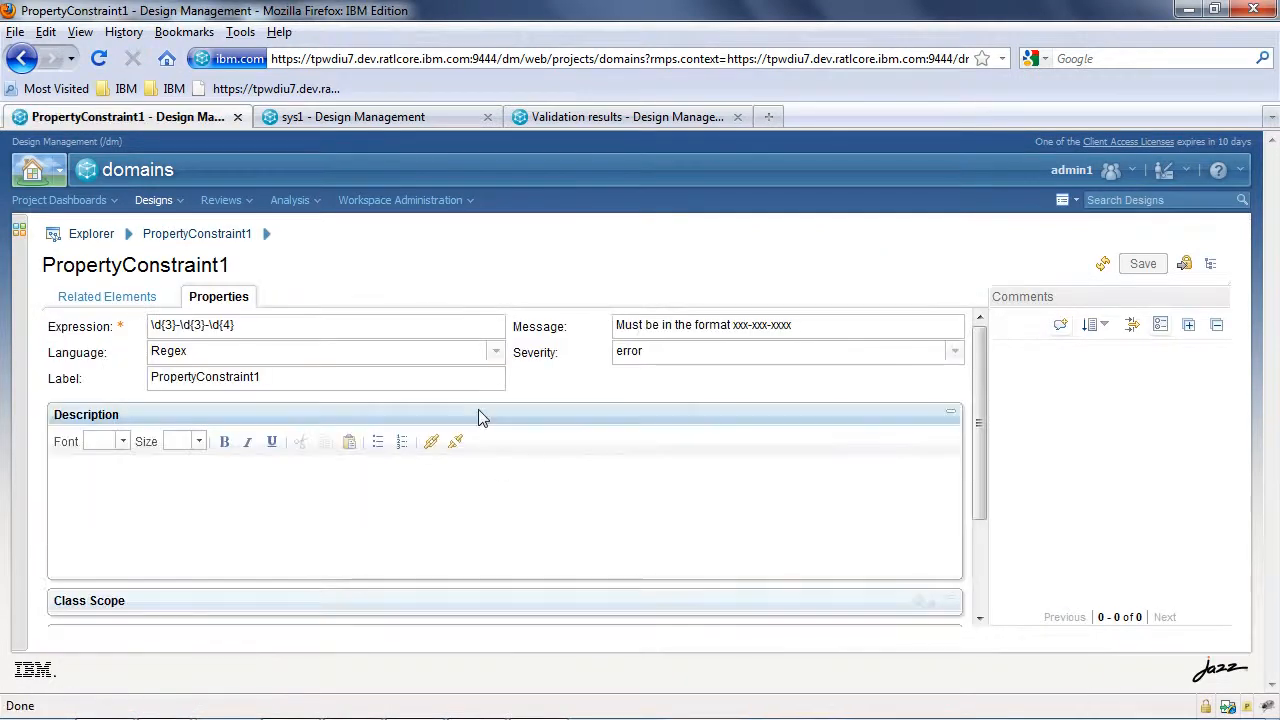
left_click(497, 356)
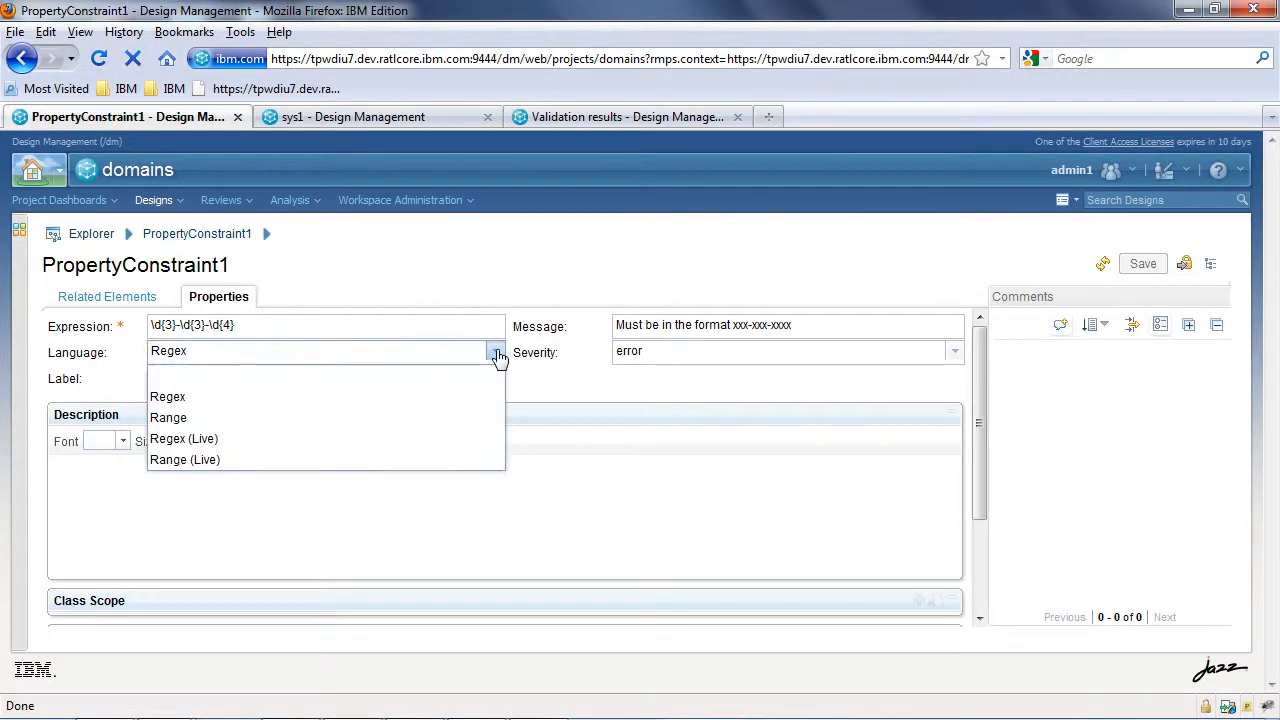
left_click(457, 441)
left_click(1143, 263)
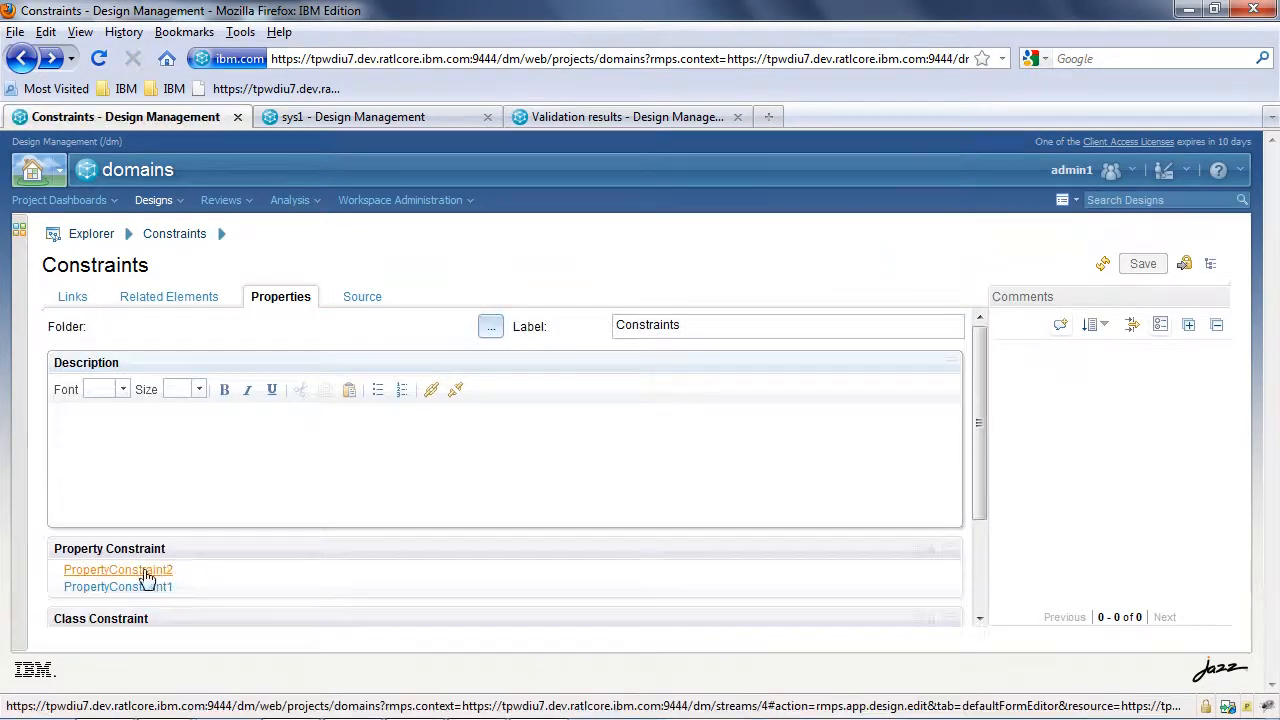
Open PropertyConstraint2 from the Constraints document, set its language to Range (Live), and save it.
left_click(150, 572)
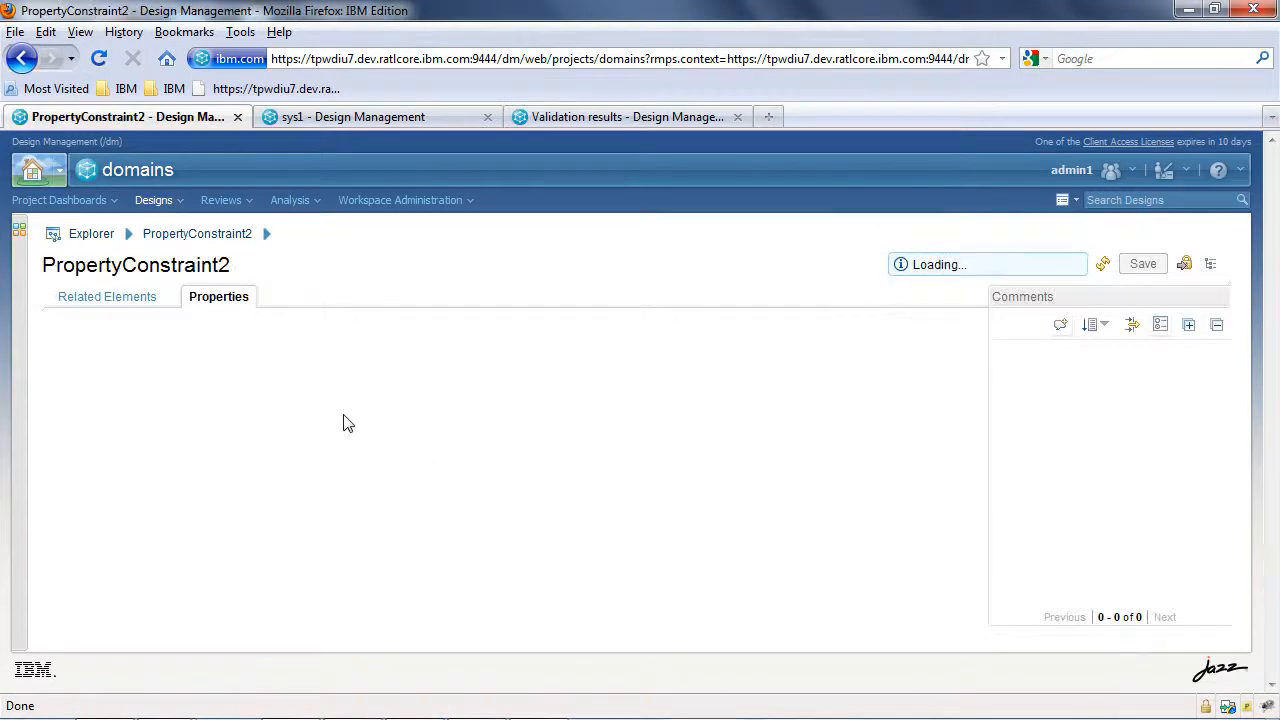
left_click(495, 354)
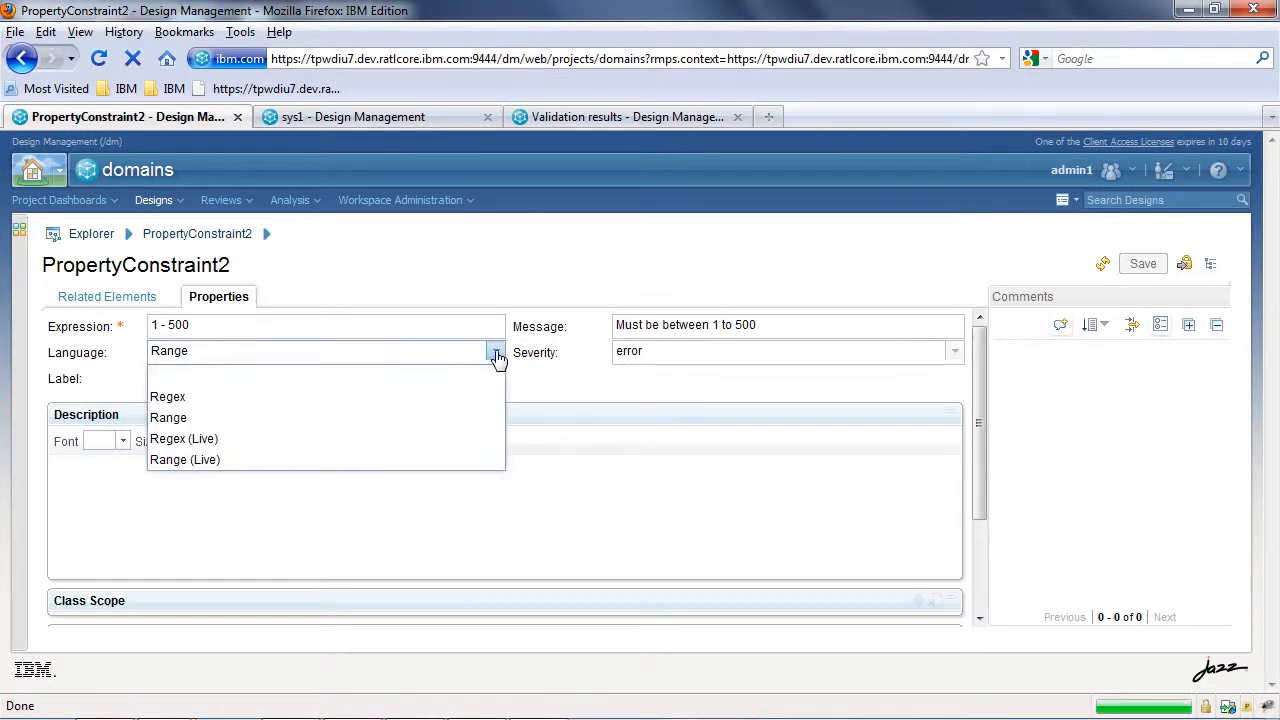
left_click(449, 460)
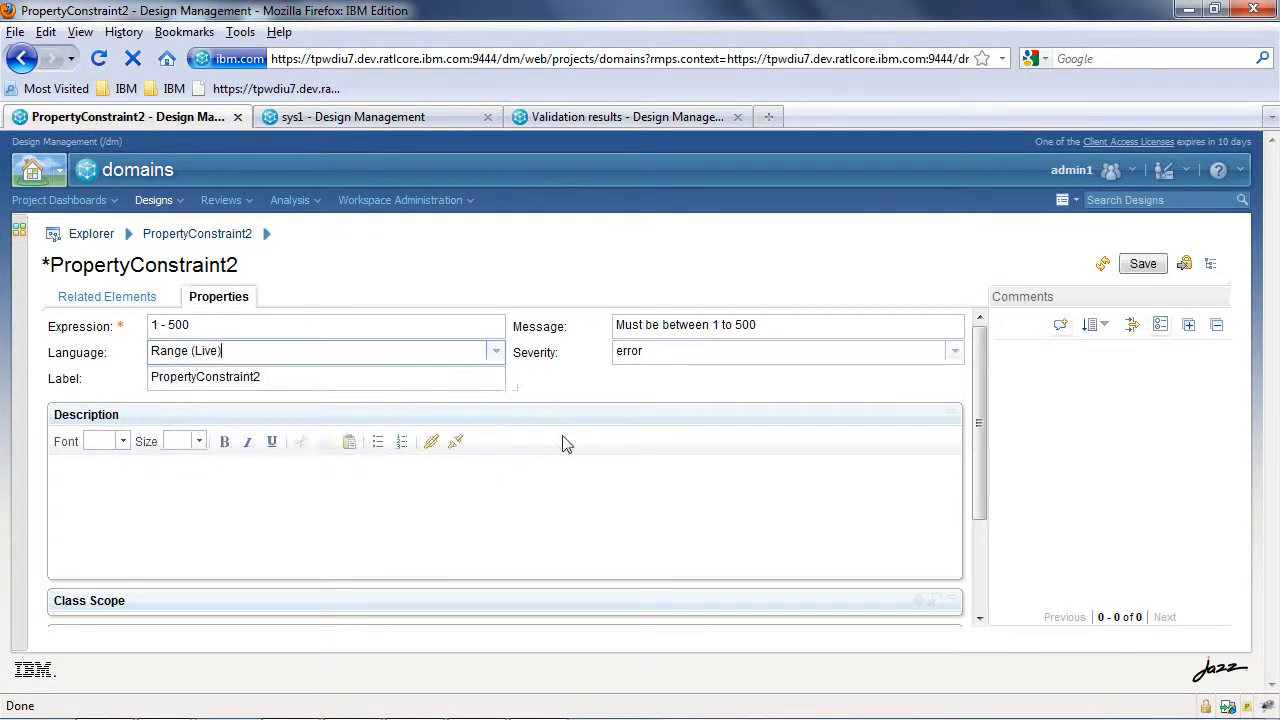
left_click(1140, 268)
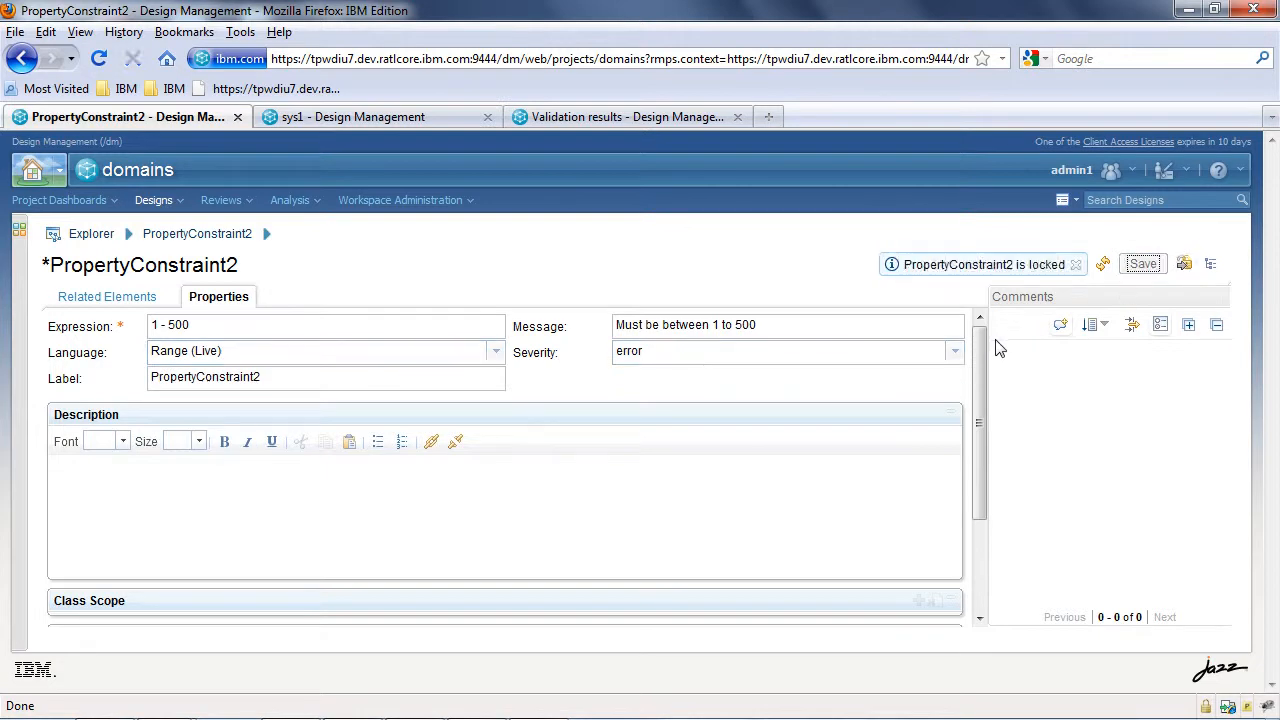
Switch back to the sys1 page in WayneProject and start creating a new System resource.
left_click(447, 115)
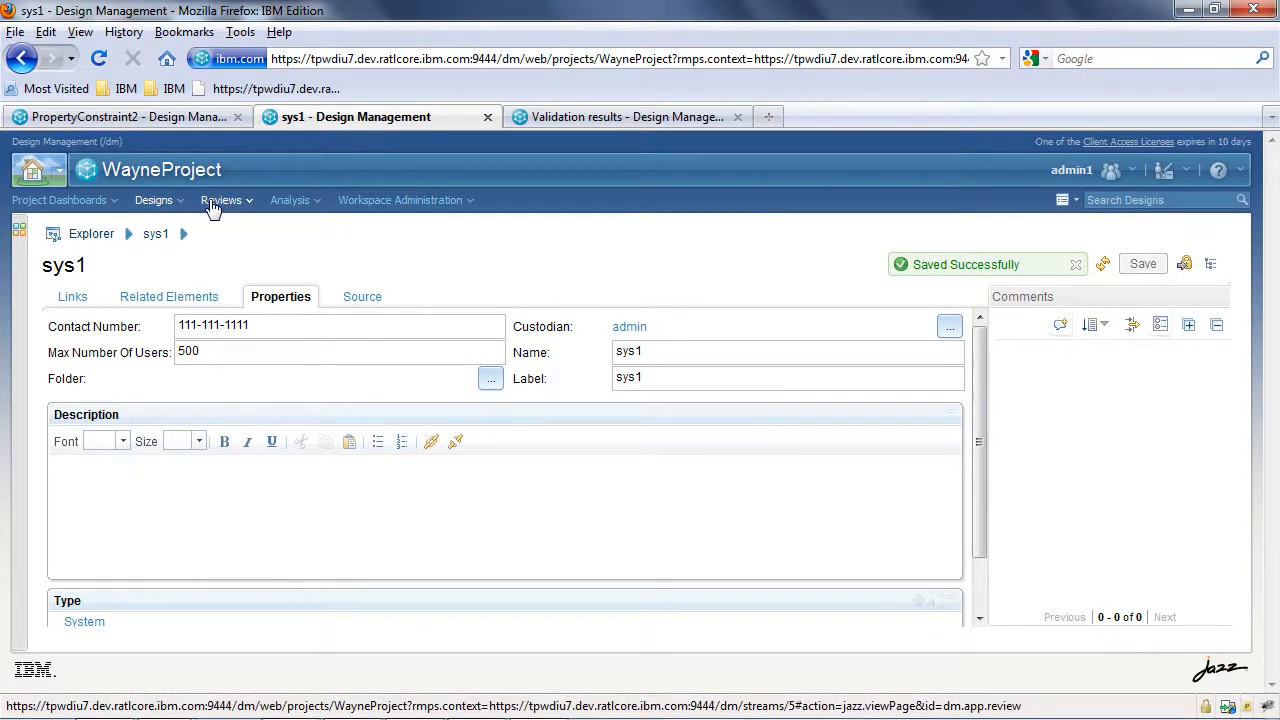
double_click(135, 172)
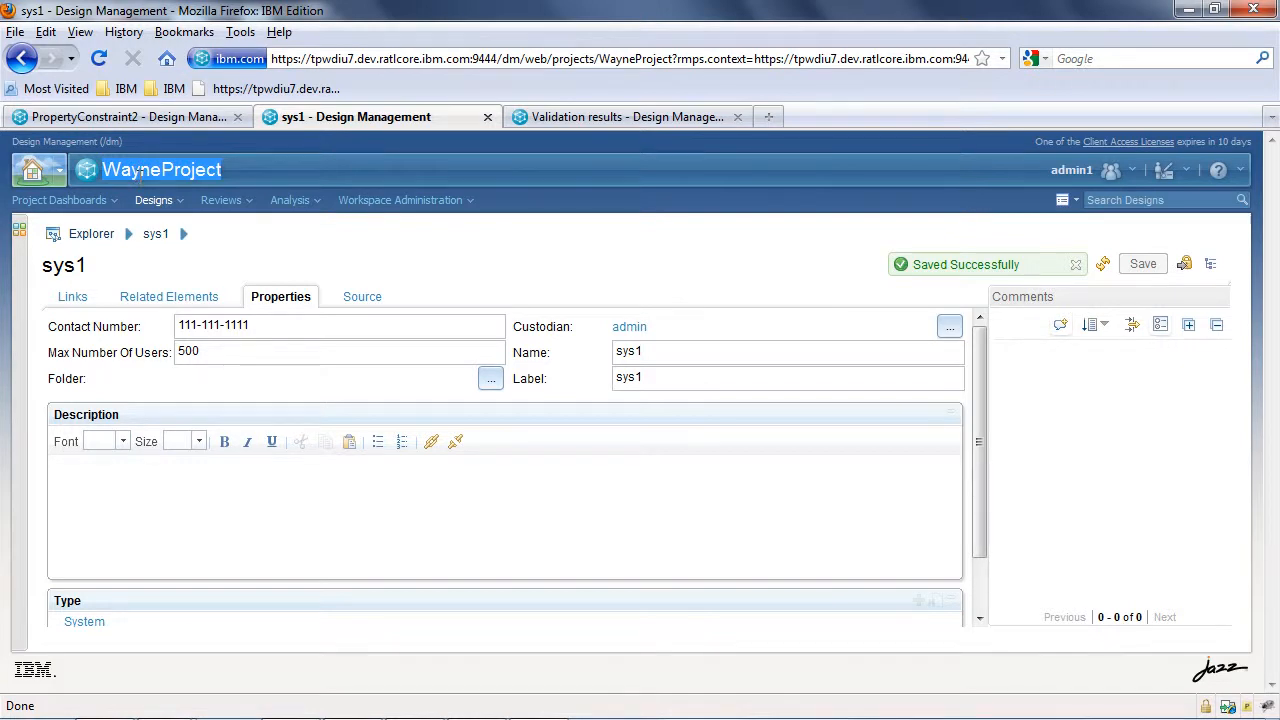
left_click(172, 204)
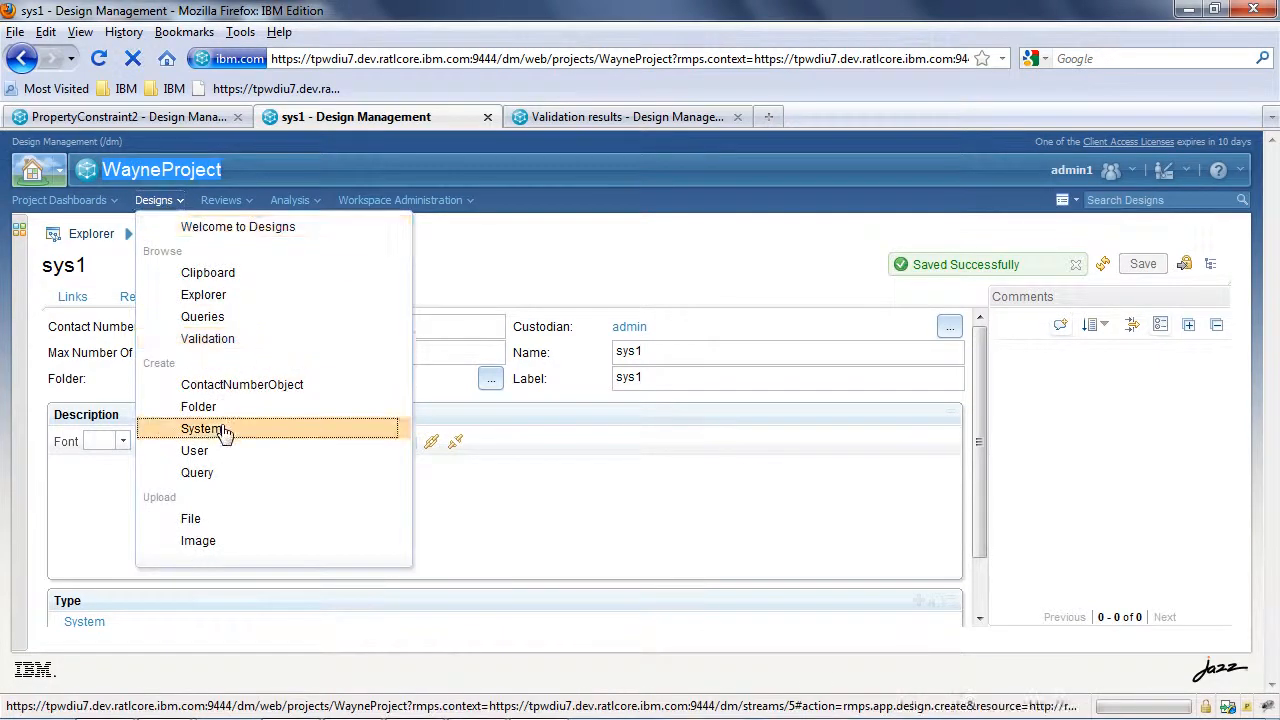
left_click(255, 430)
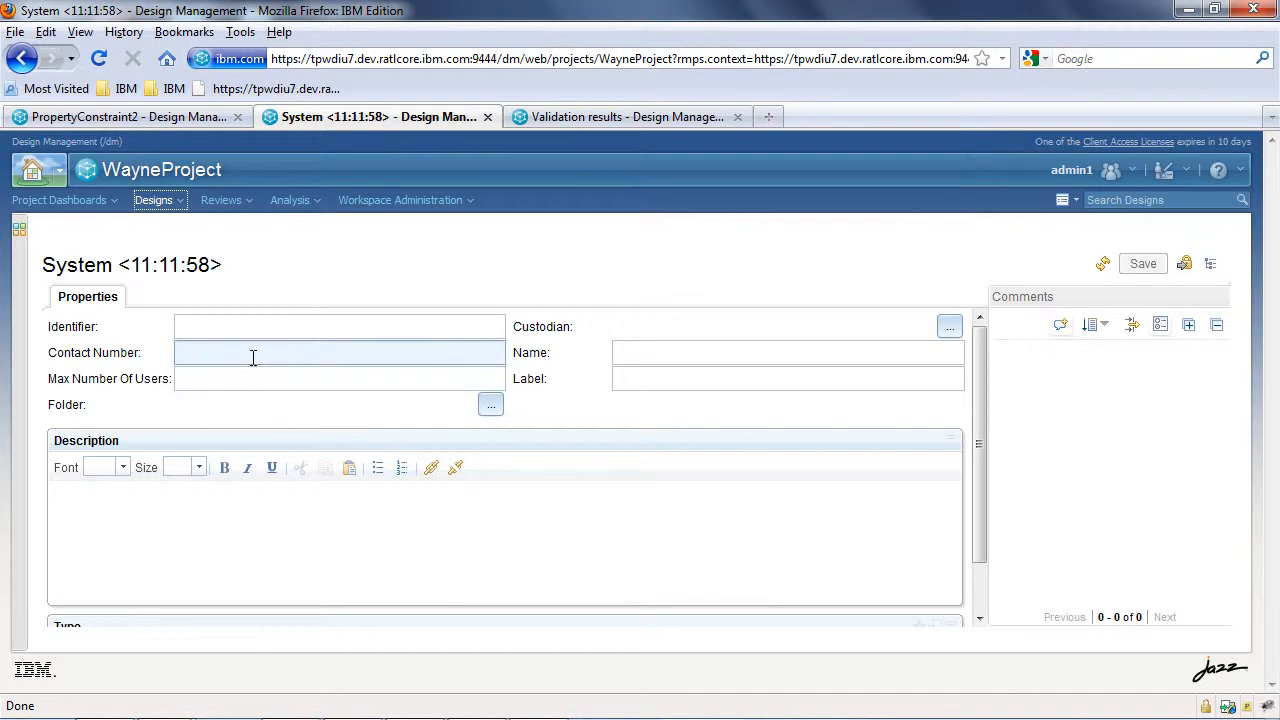
Enter a contact number with a five-digit last group and 5000 as the new System's maximum number of users, and try to save it.
left_click(299, 352)
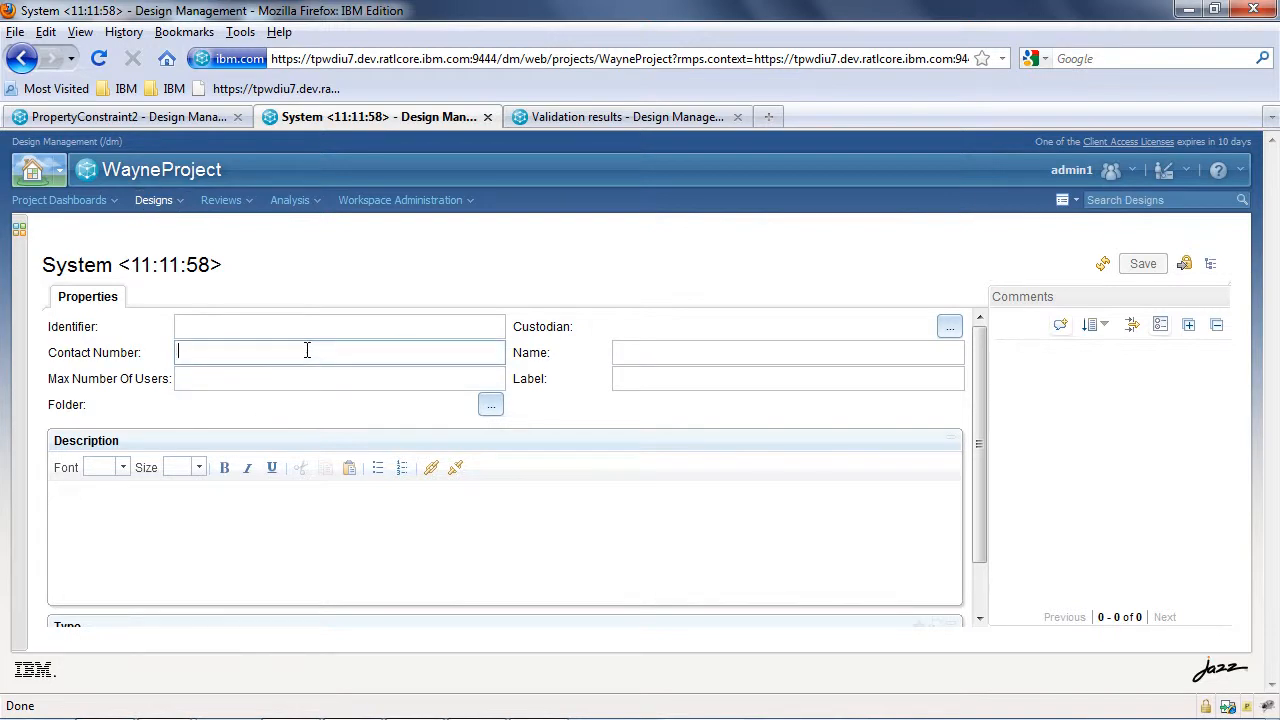
type("111-111-12345")
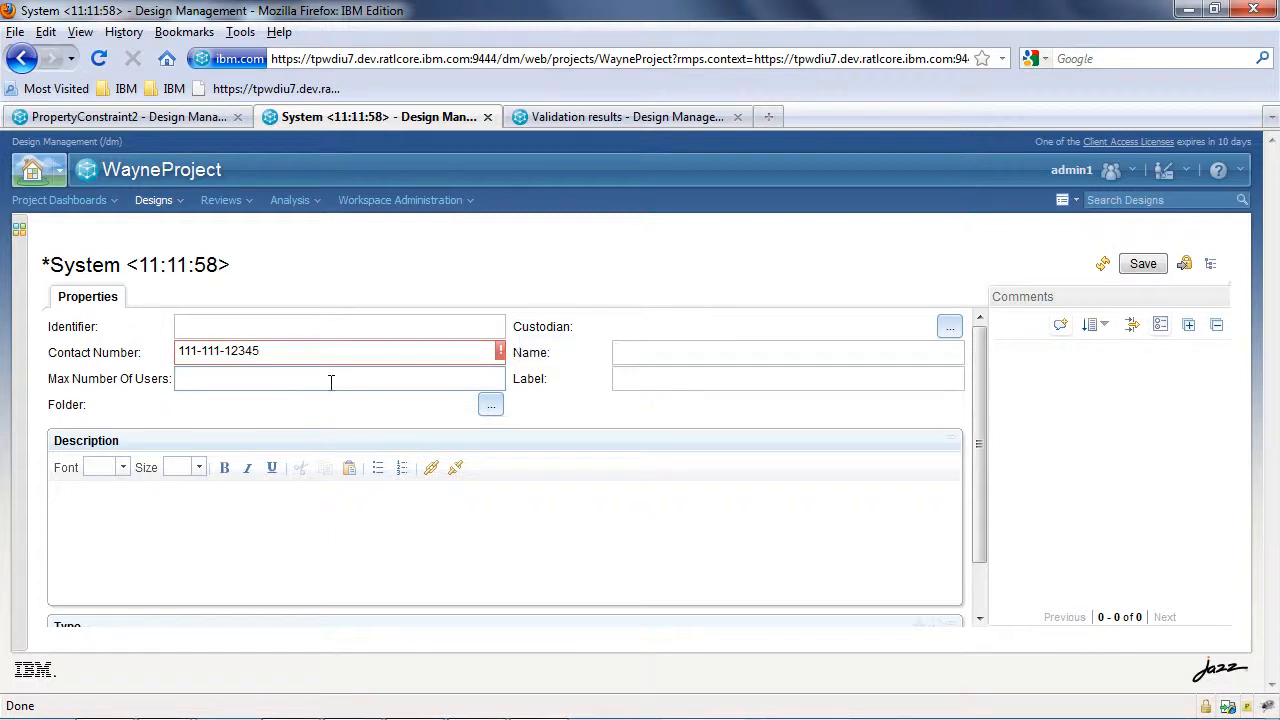
type("5000")
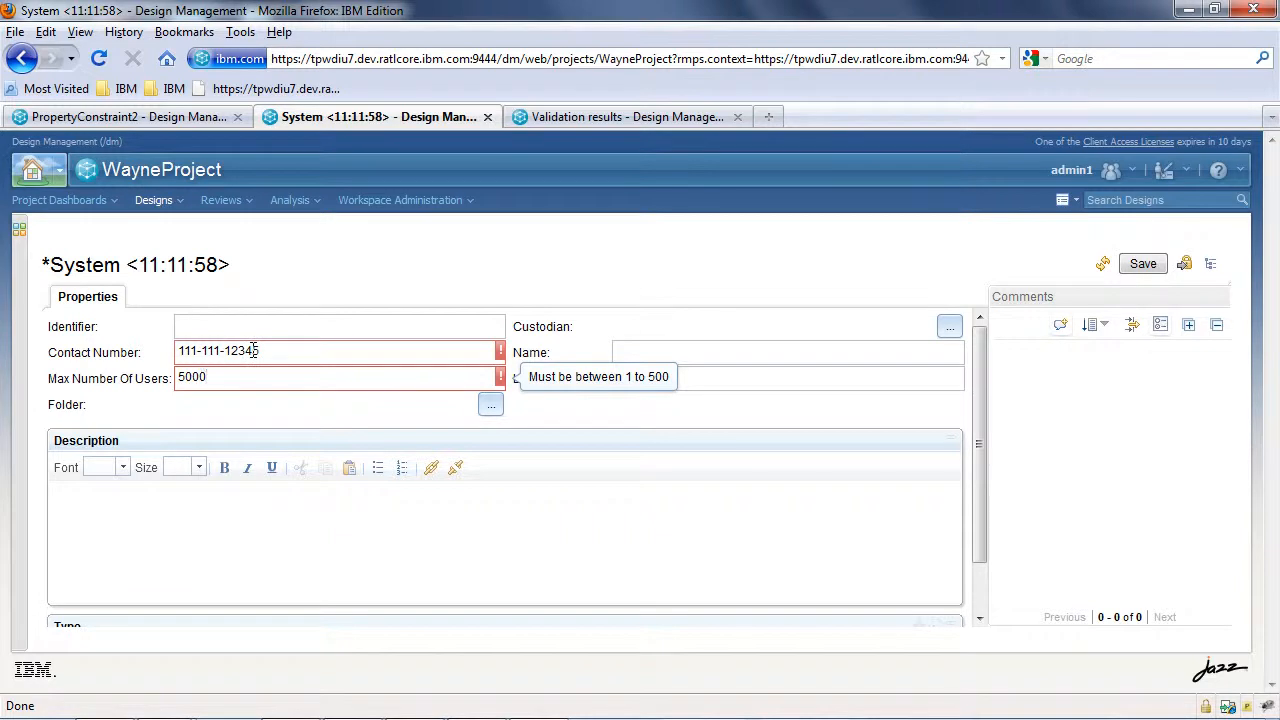
left_click(1141, 265)
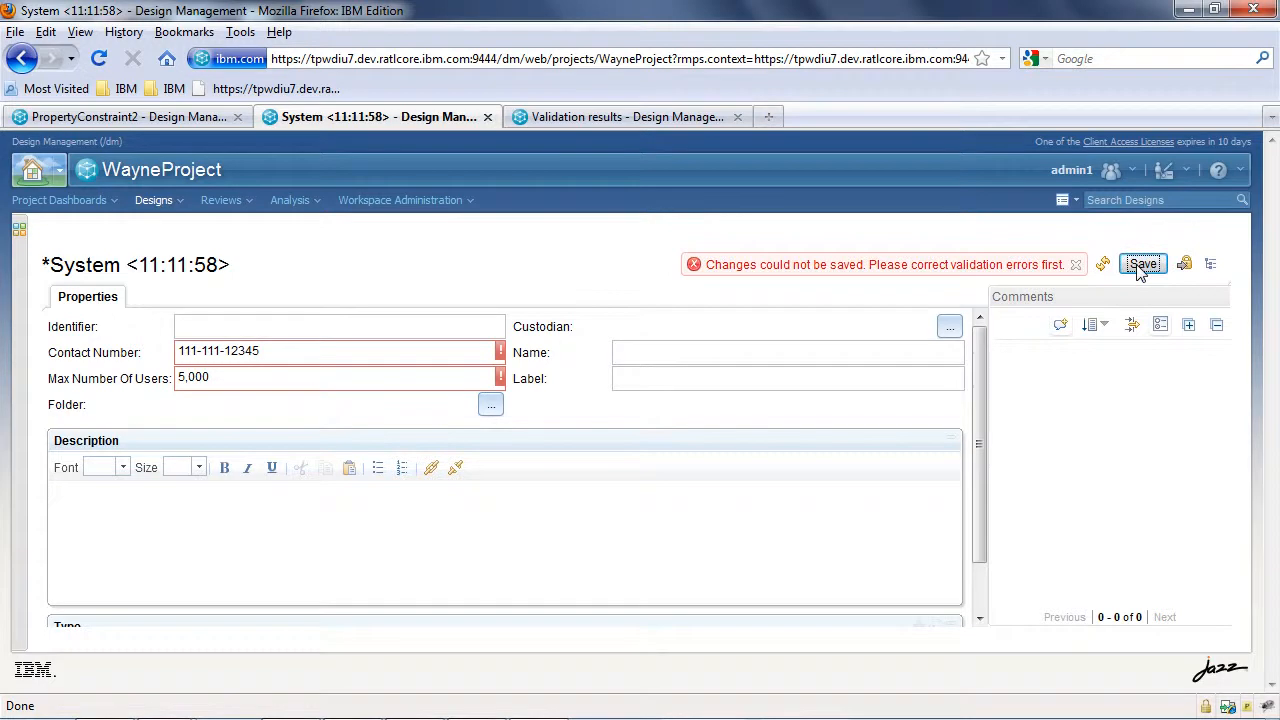